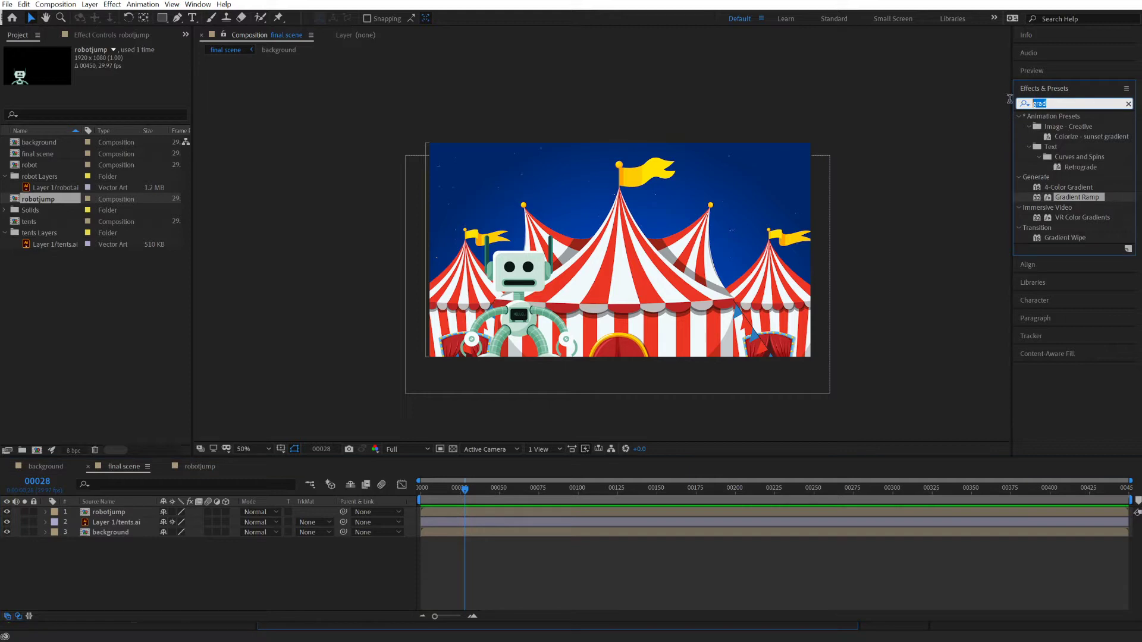
Apply the Tint effect to the Layer 1/tents.ai layer and set its Amount to Tint to 71%.
type("tint")
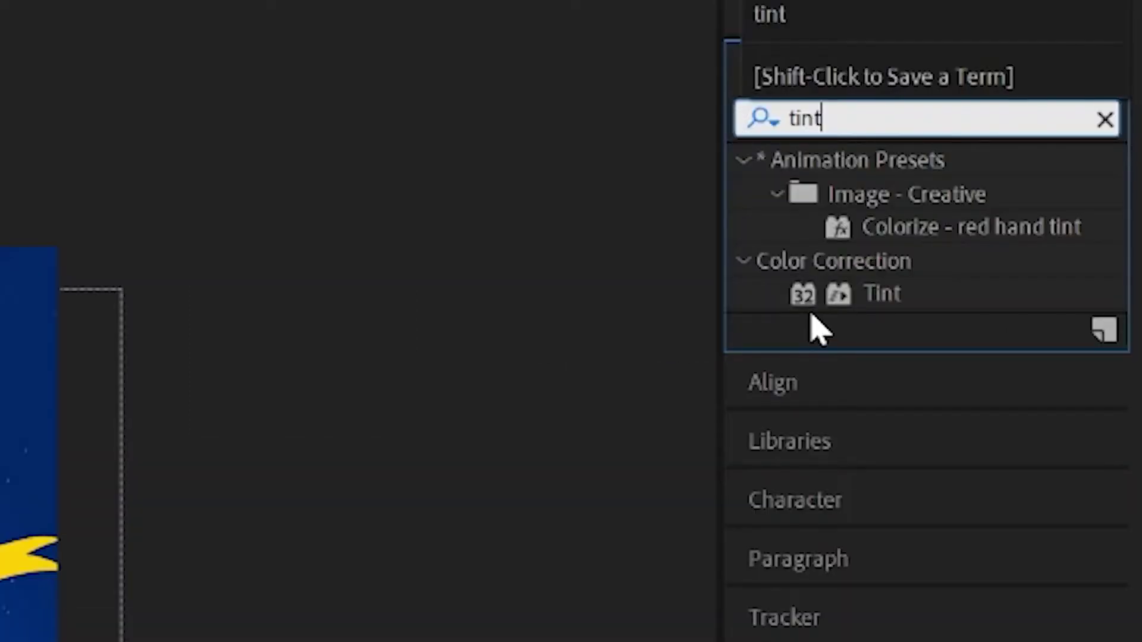
left_click_drag(1060, 156, 125, 520)
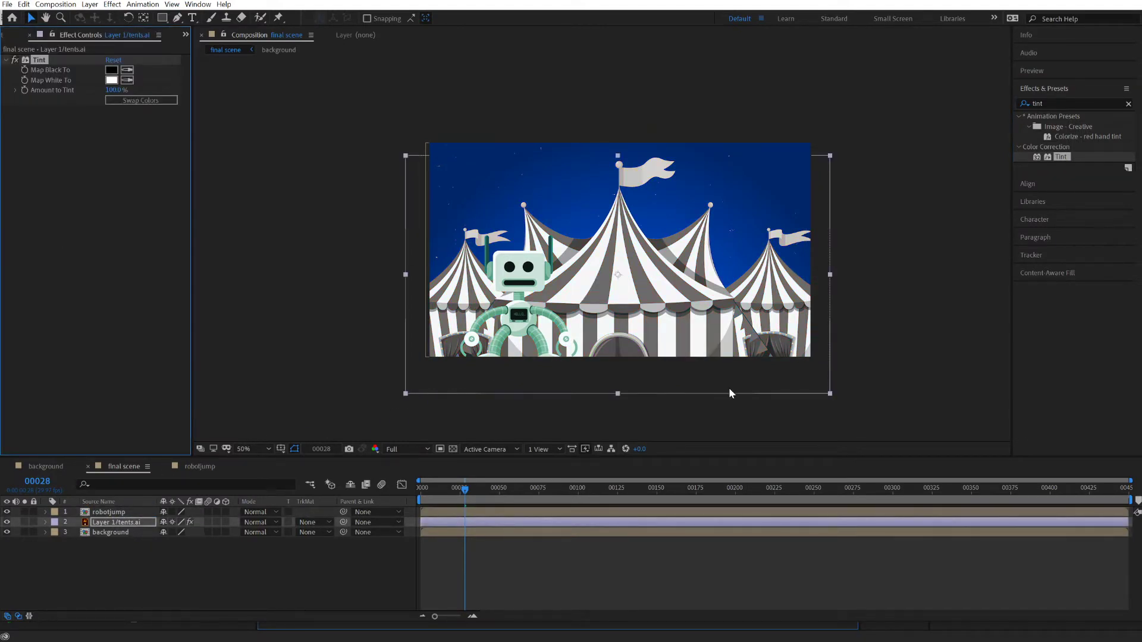
key("space")
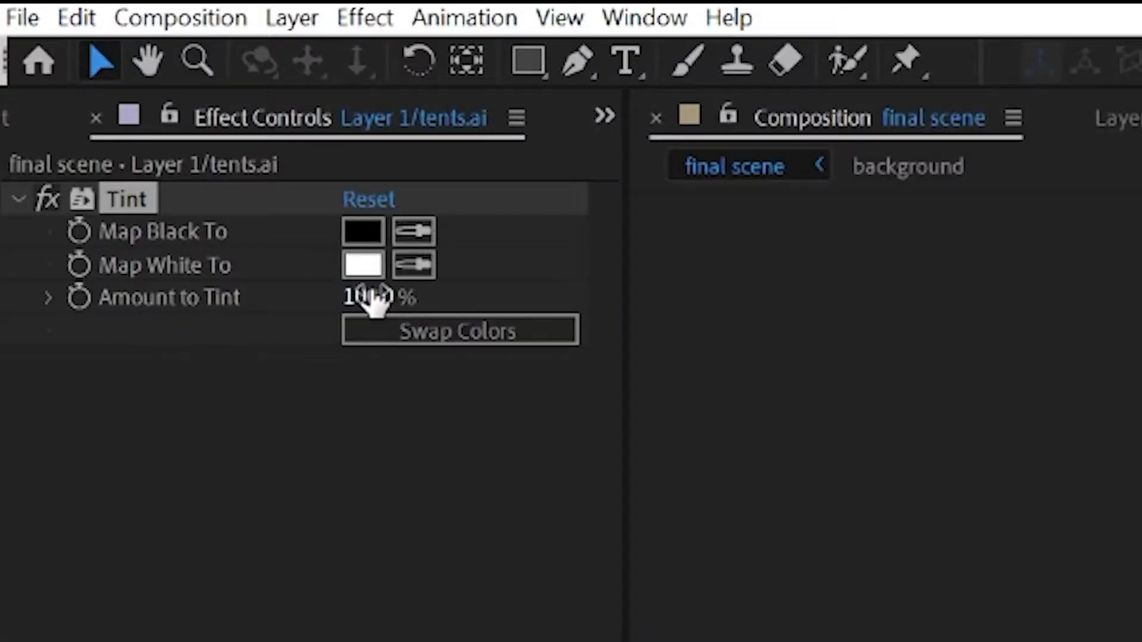
left_click_drag(361, 295, 325, 298)
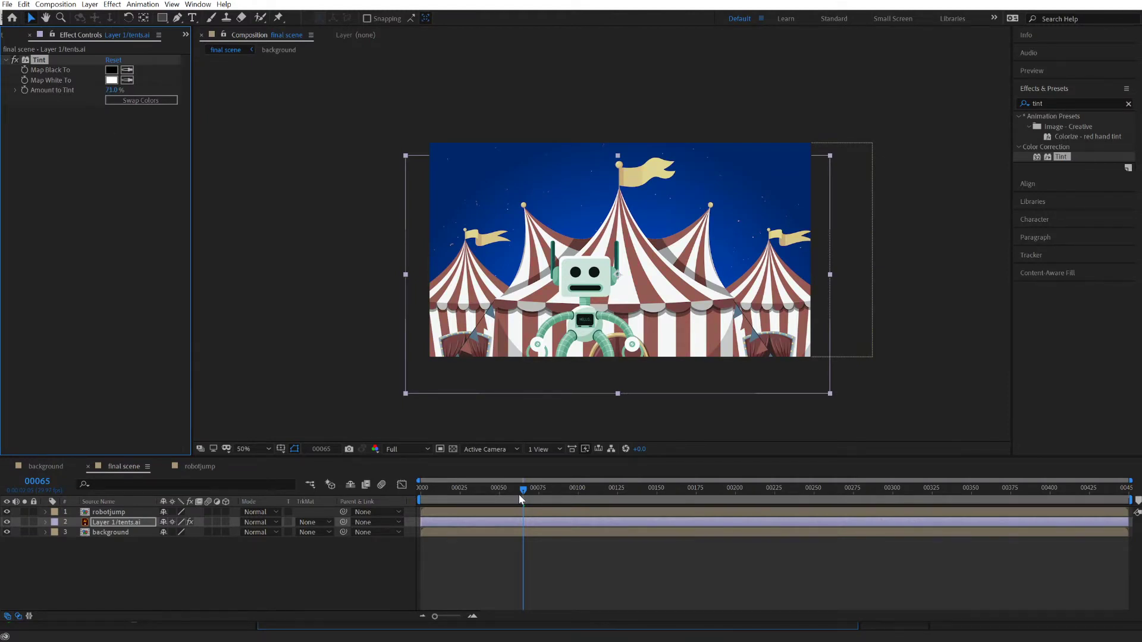
Preview the final scene from the first frame to check the tinted tents behind the robot.
left_click_drag(521, 494, 422, 495)
key("space")
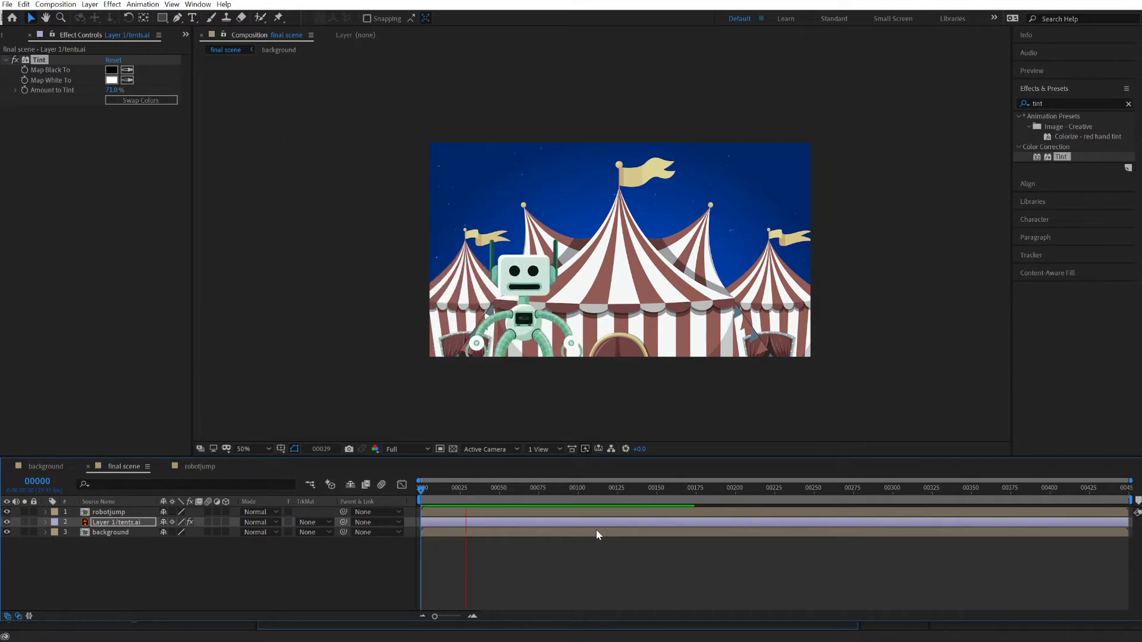
key("space")
key("space")
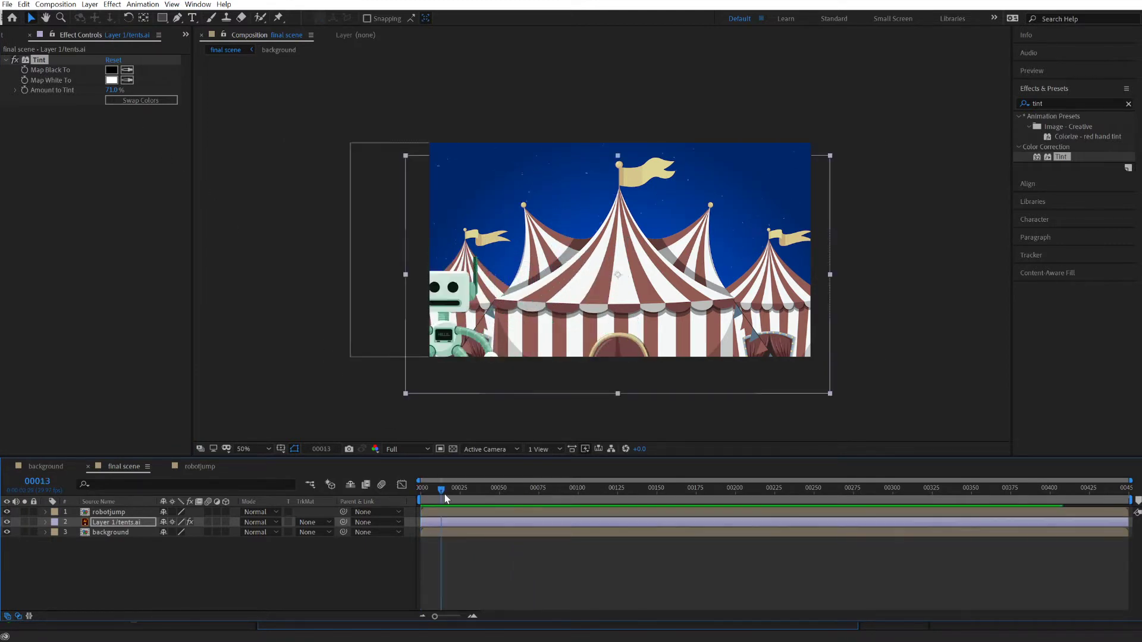
key("space")
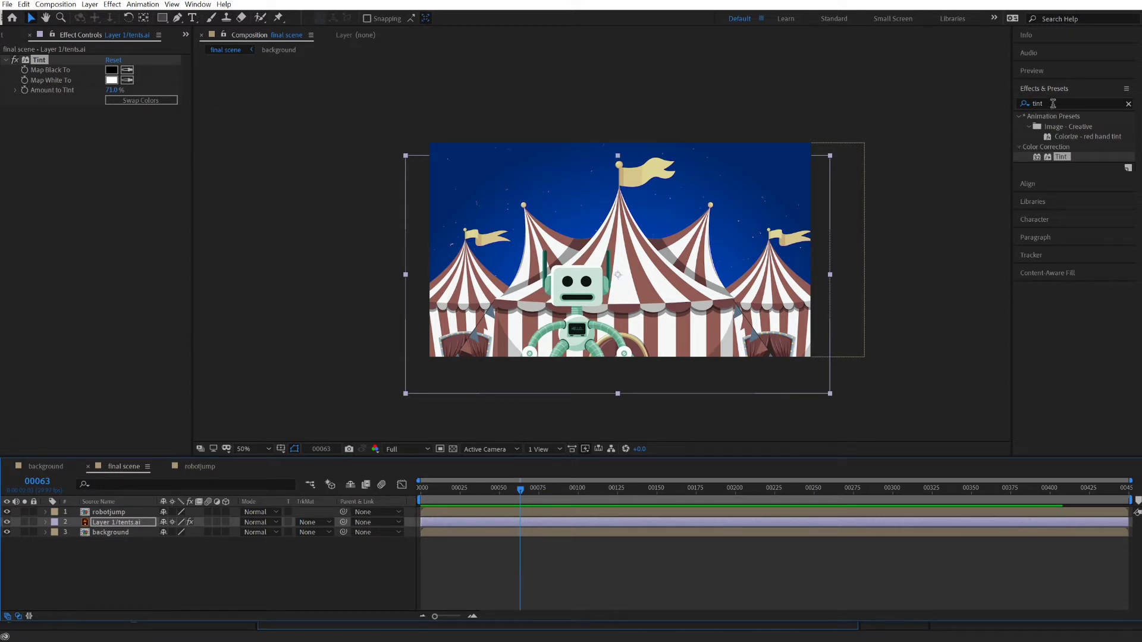
Find the Turbulent Displace effect and apply it to the Layer 1/tents.ai layer.
left_click_drag(1053, 103, 1018, 103)
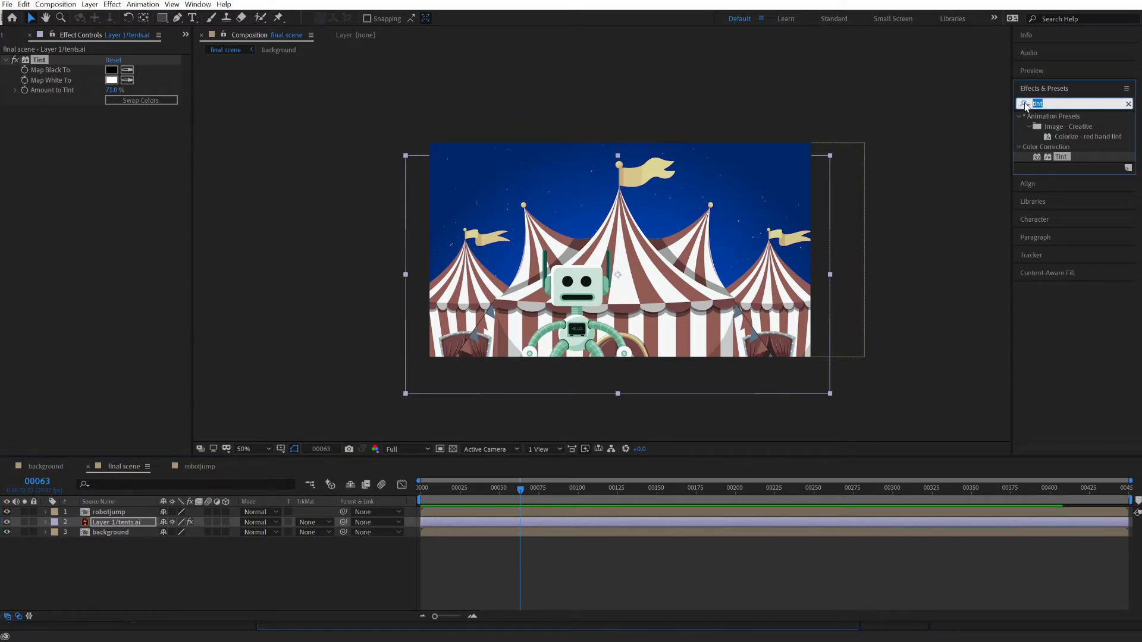
type("displac")
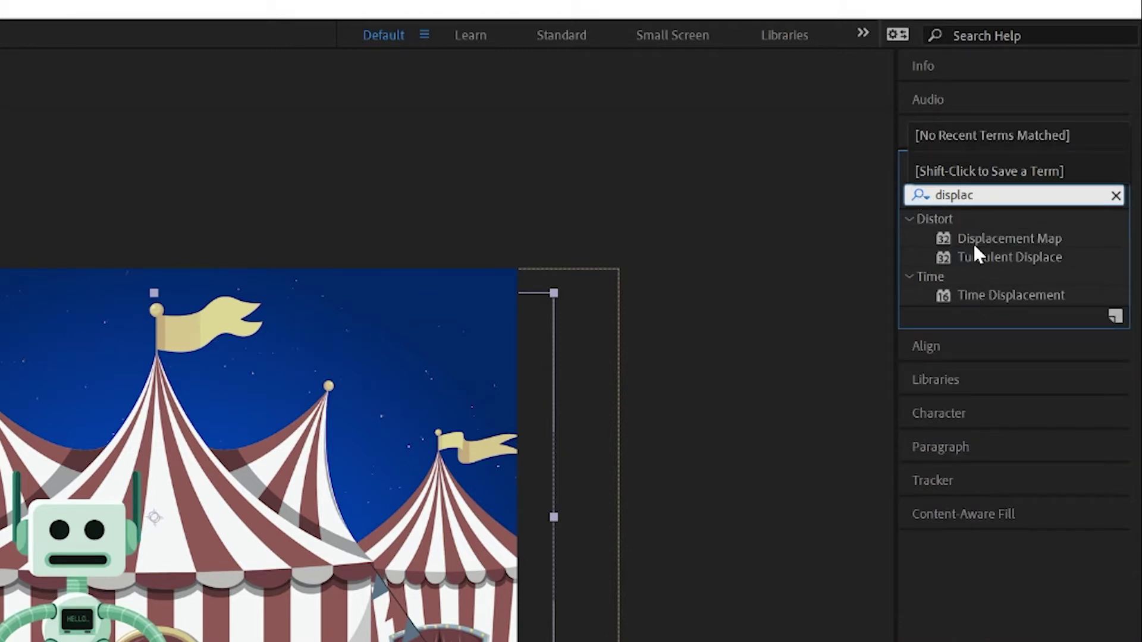
left_click(944, 250)
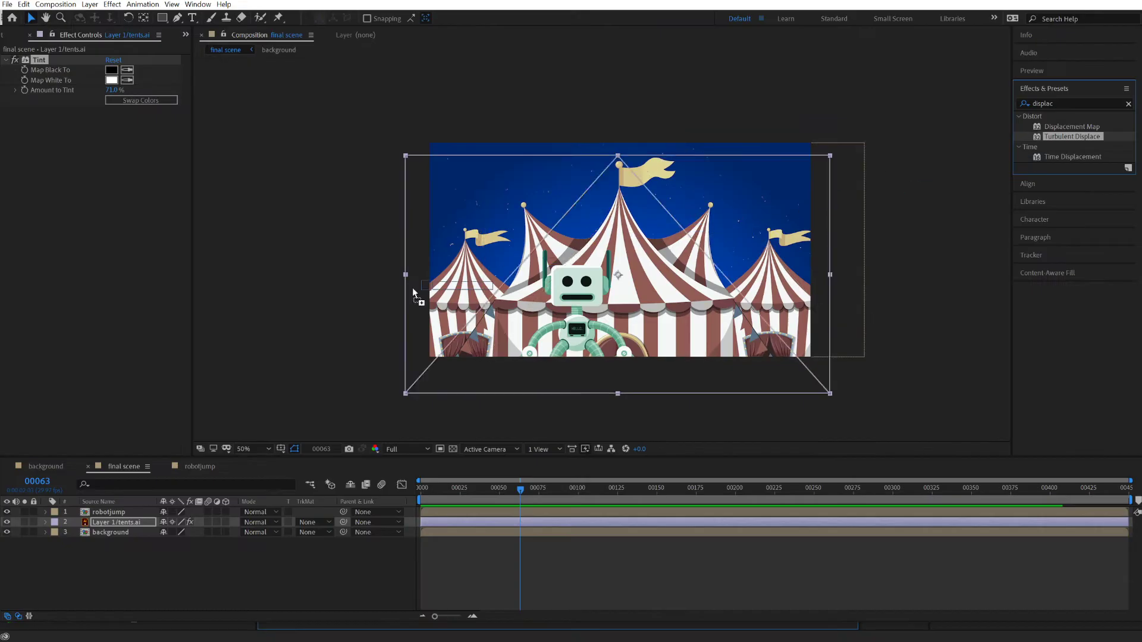
mouse_move(117, 504)
left_mouse_down()
mouse_move(99, 526)
mouse_move(108, 522)
left_mouse_up()
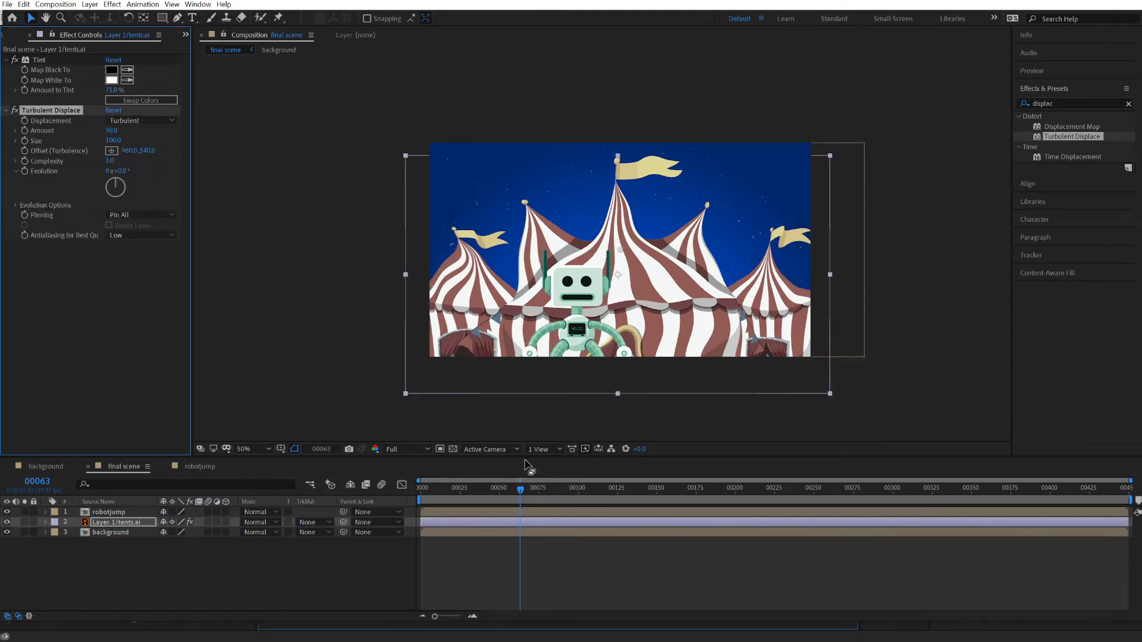
Preview the composition from frame 0 to check the turbulent distortion on the tents.
left_click_drag(516, 489, 408, 494)
key("space")
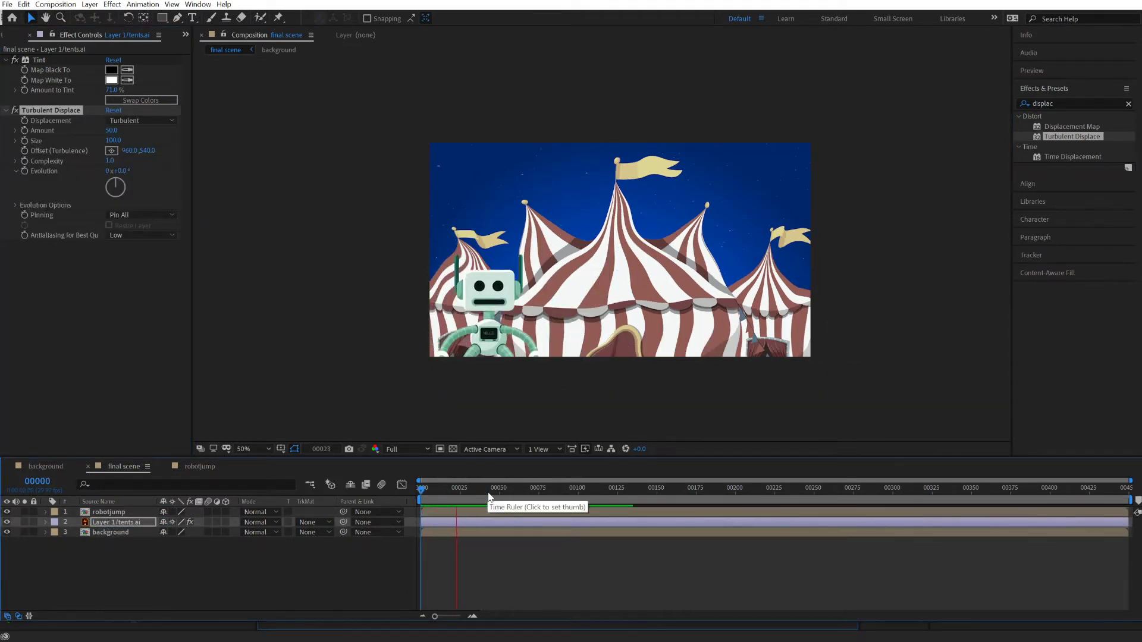
key("space")
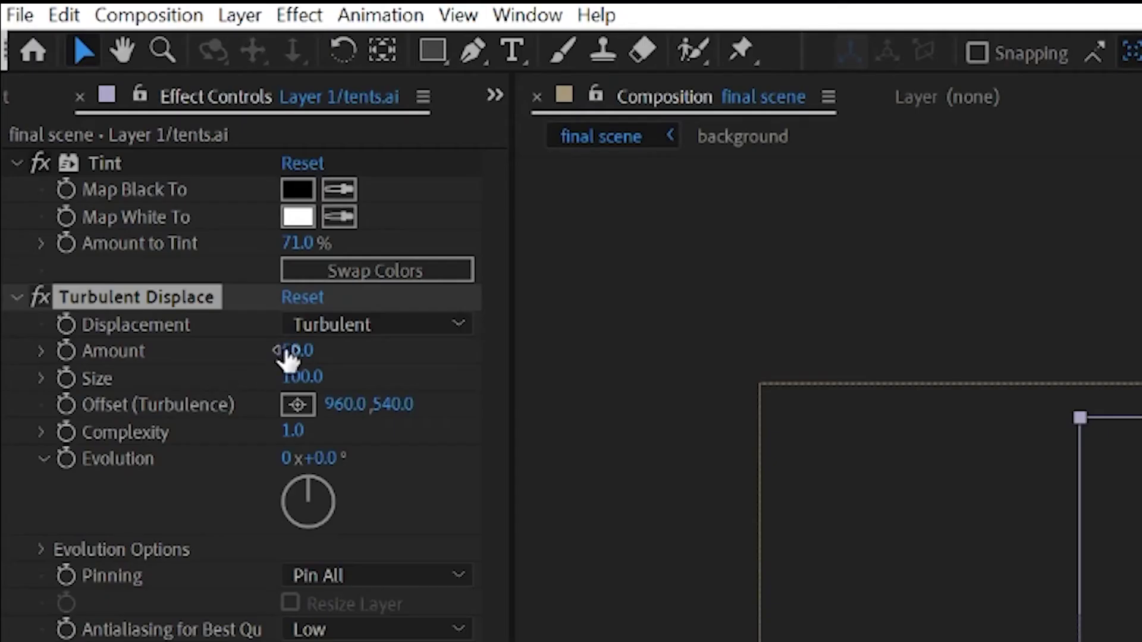
Set the Turbulent Displace Amount to 10 and its Evolution to 67° on the tents layer.
left_click_drag(108, 130, 74, 130)
left_click_drag(198, 350, 239, 360)
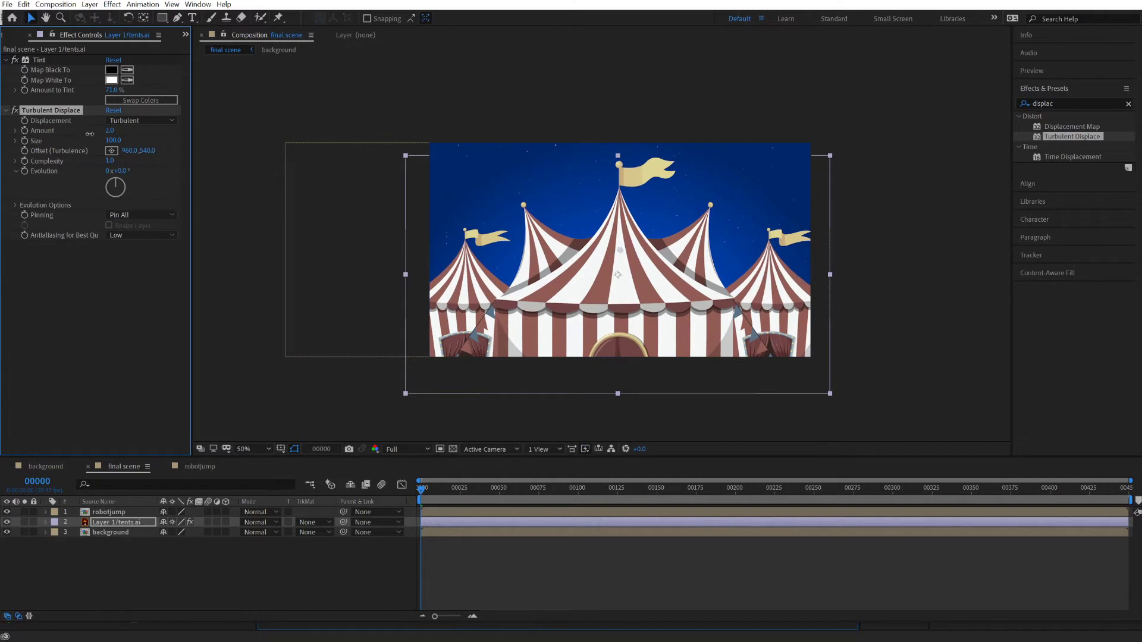
mouse_move(89, 134)
left_mouse_down()
mouse_move(101, 142)
mouse_move(111, 130)
left_mouse_up()
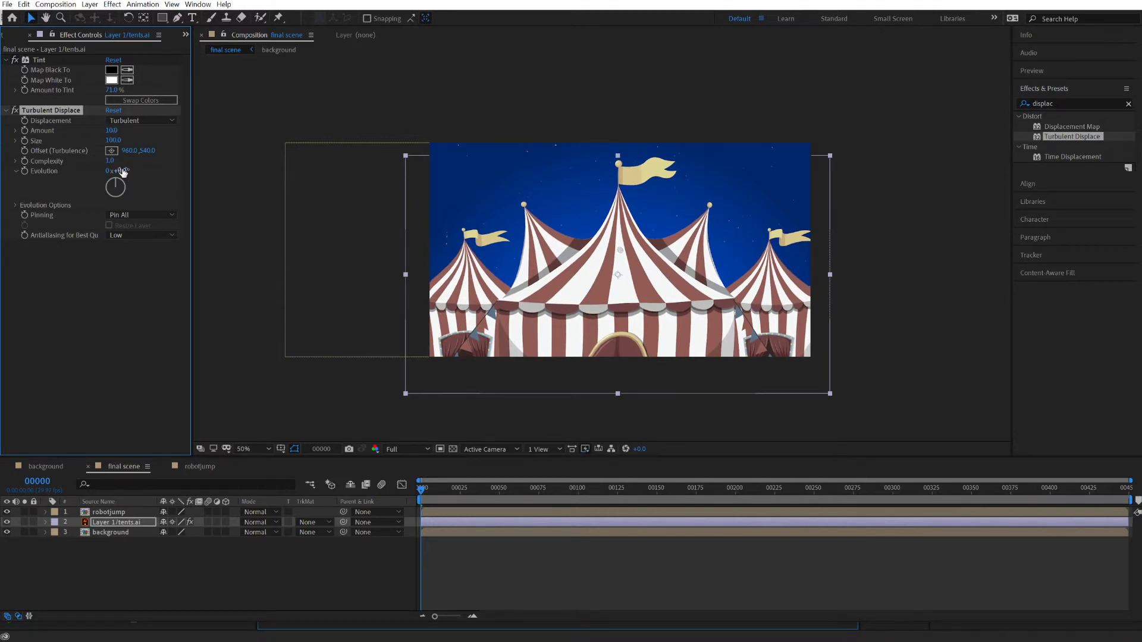
left_click_drag(128, 172, 169, 173)
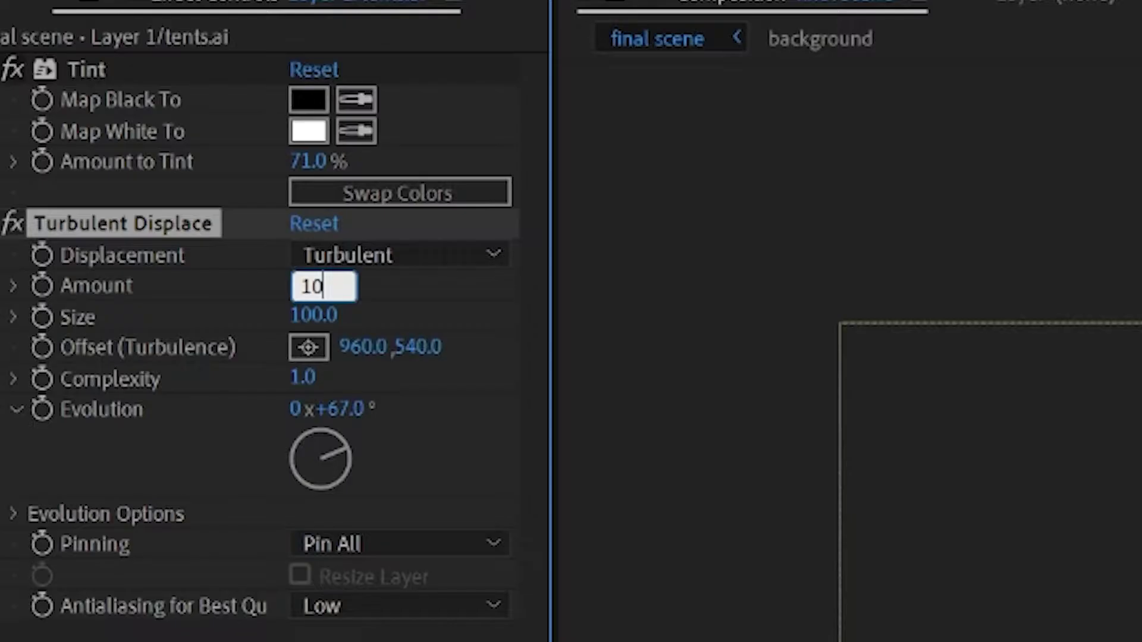
key("Return")
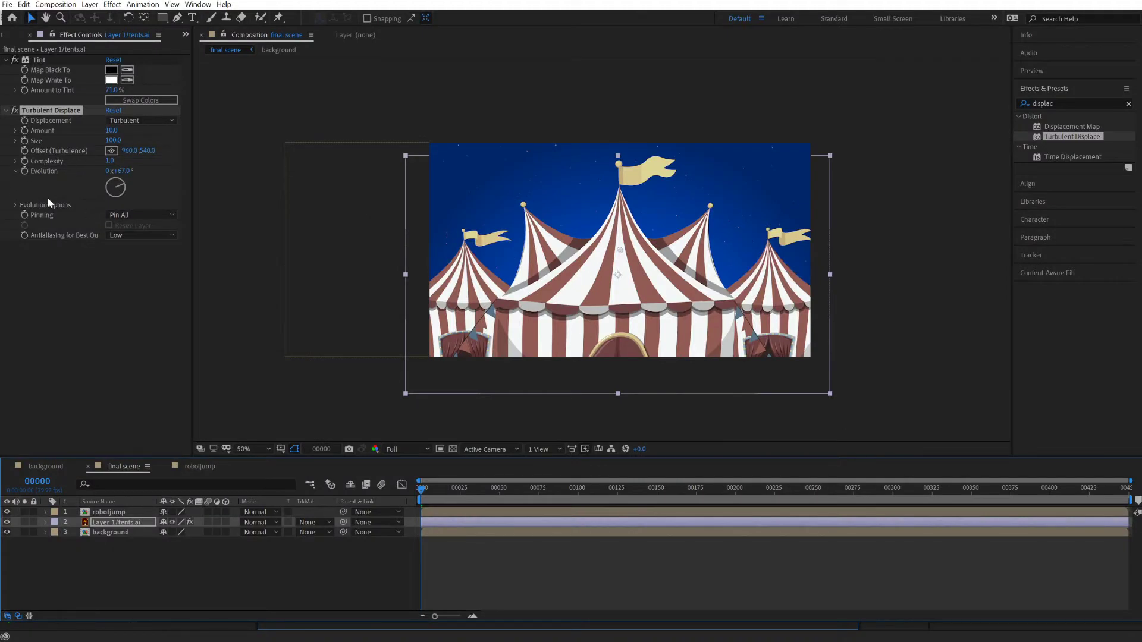
Add the expression time*100 to the Evolution property of the tents' Turbulent Displace effect.
left_click(24, 172)
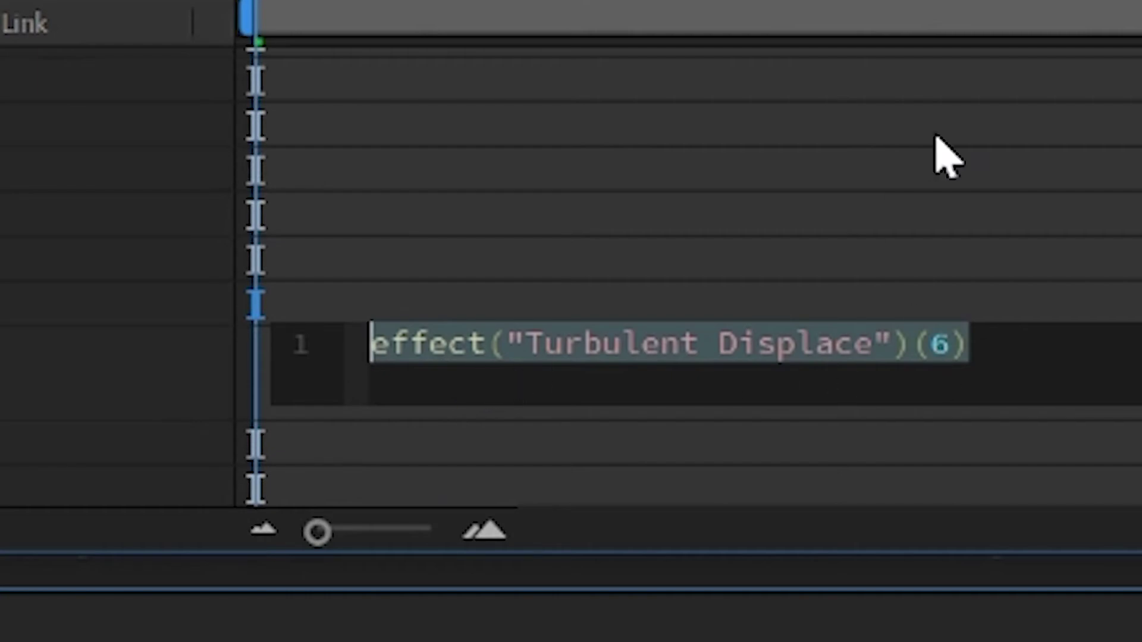
type("tine")
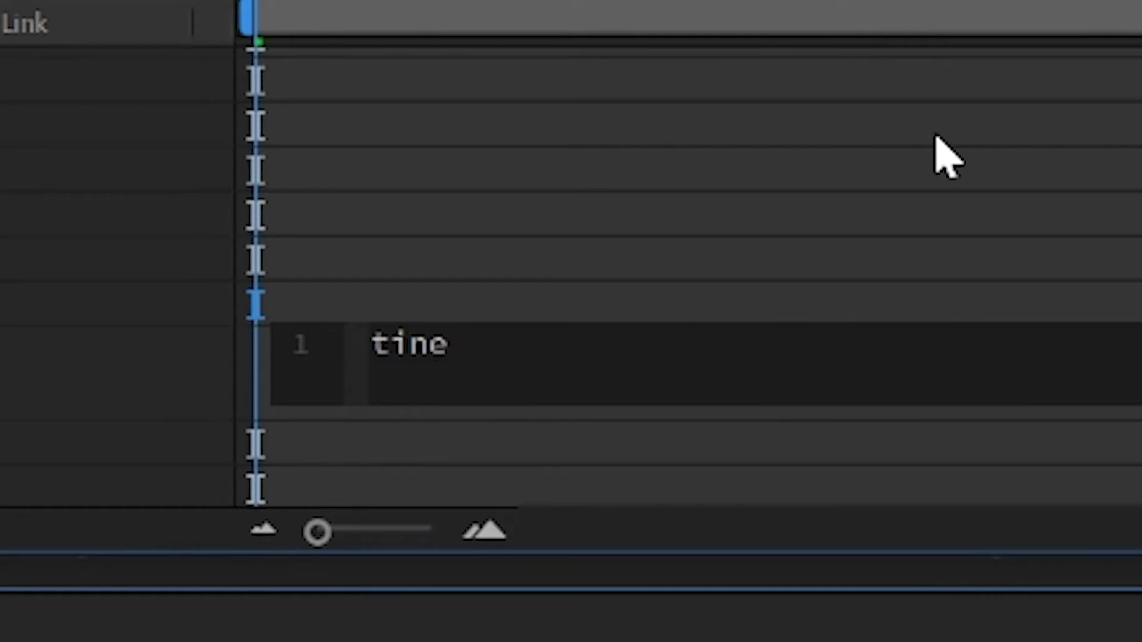
type("*100")
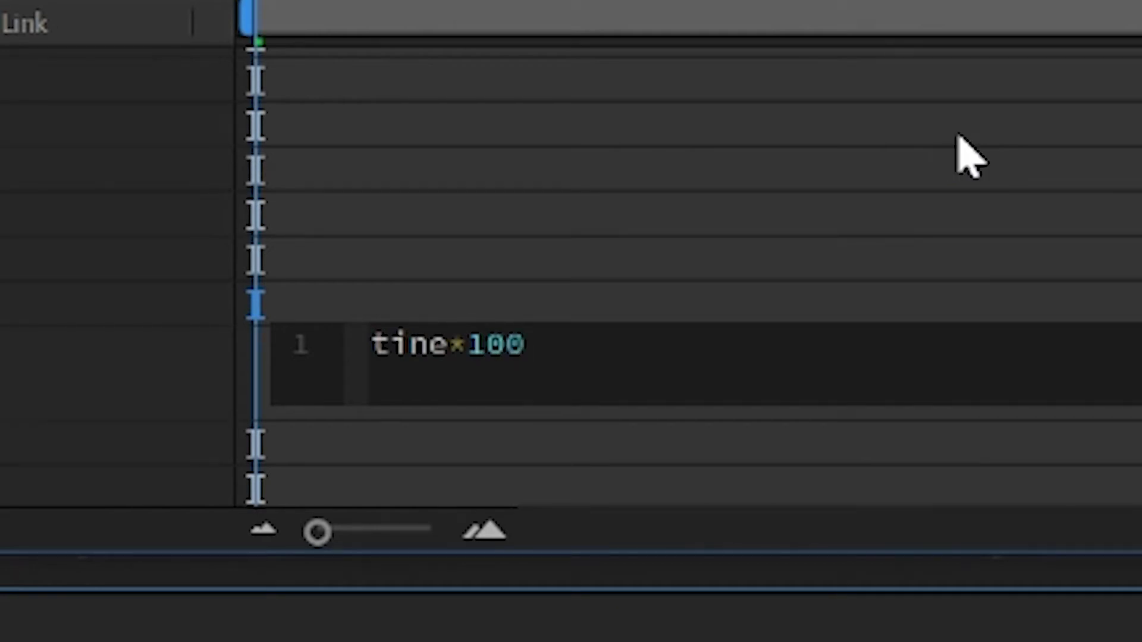
double_click(409, 344)
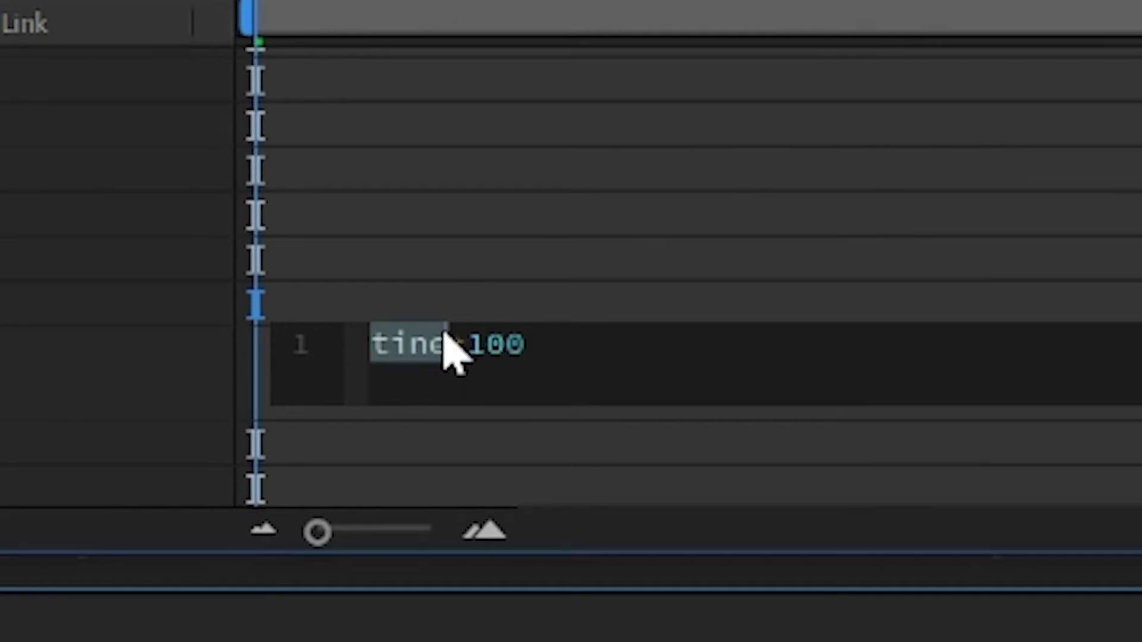
type("time")
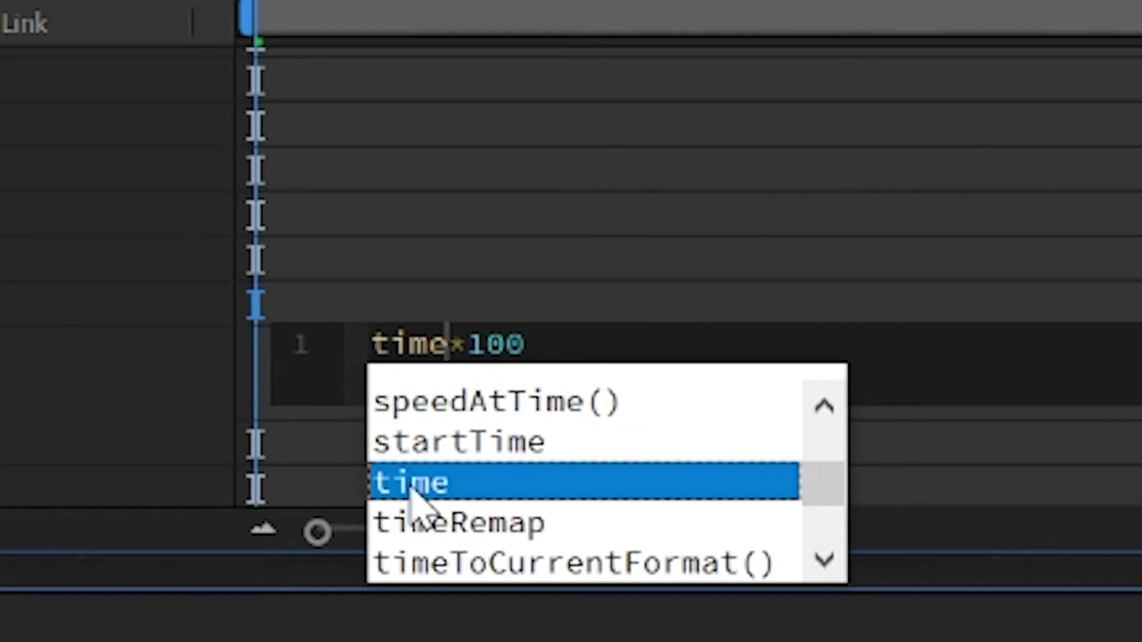
left_click(411, 482)
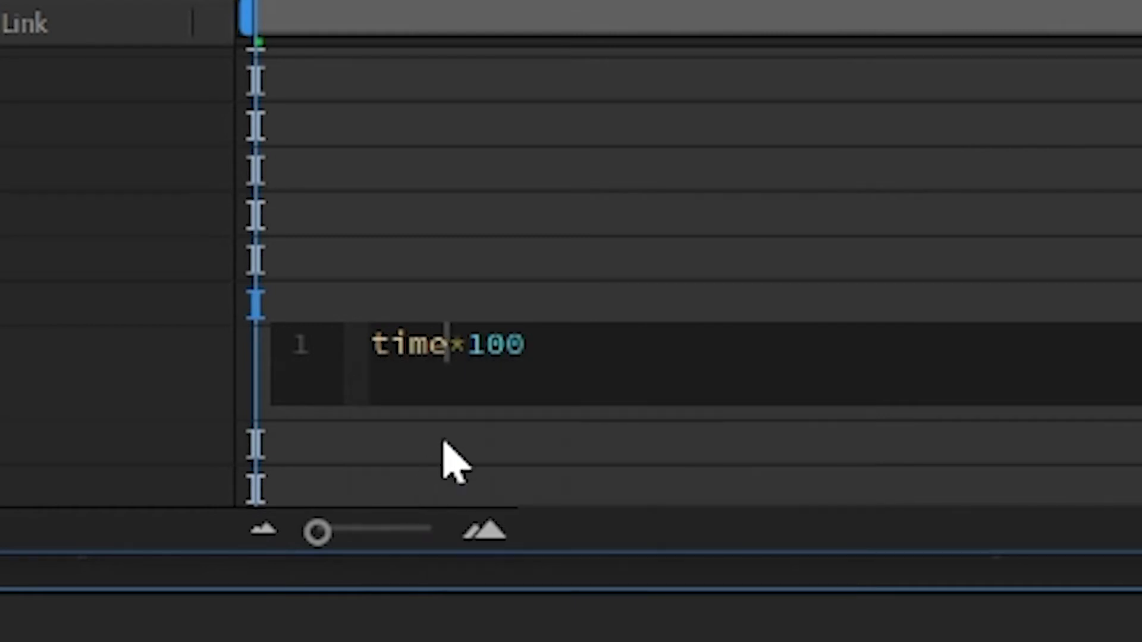
key("End")
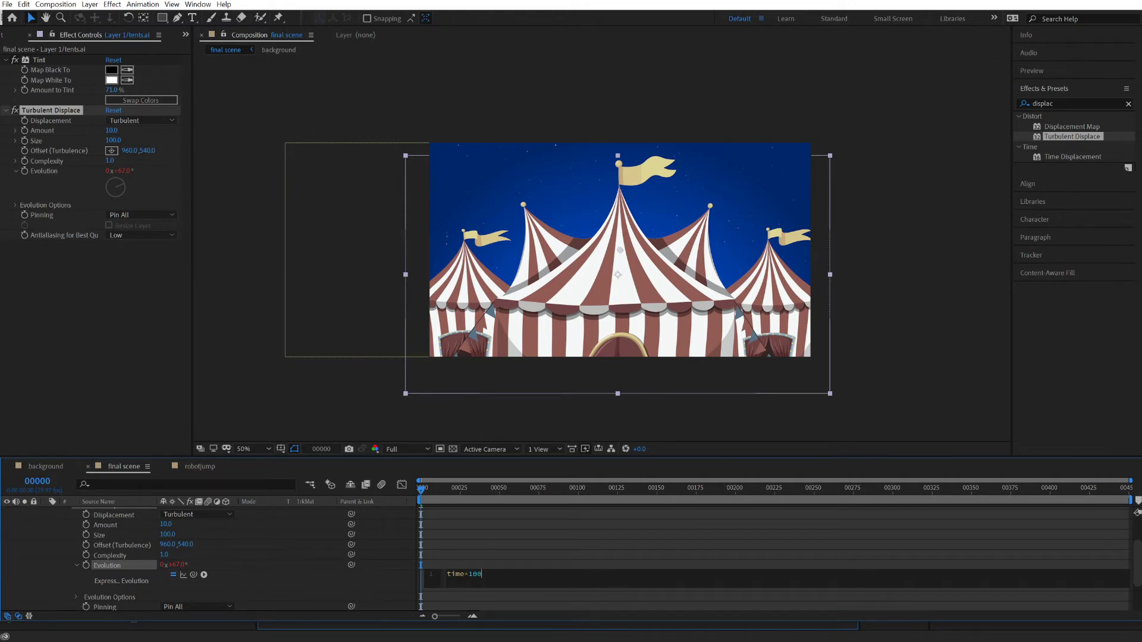
left_click(432, 503)
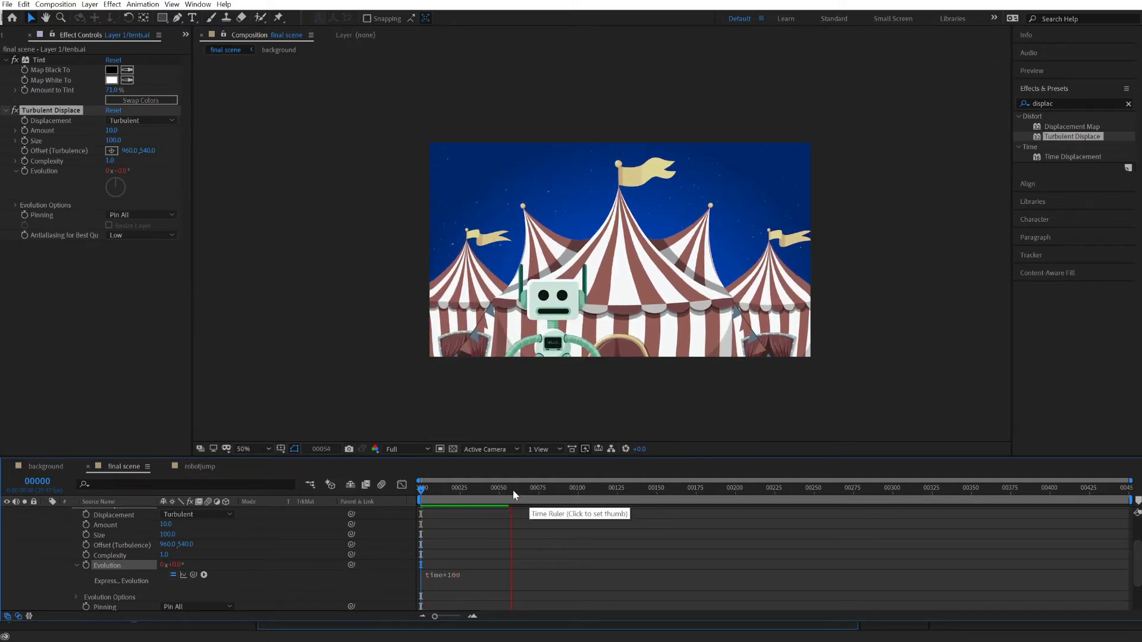
Limit the work area to frames 19 through 88 and preview the tent movement within it.
left_click(561, 492)
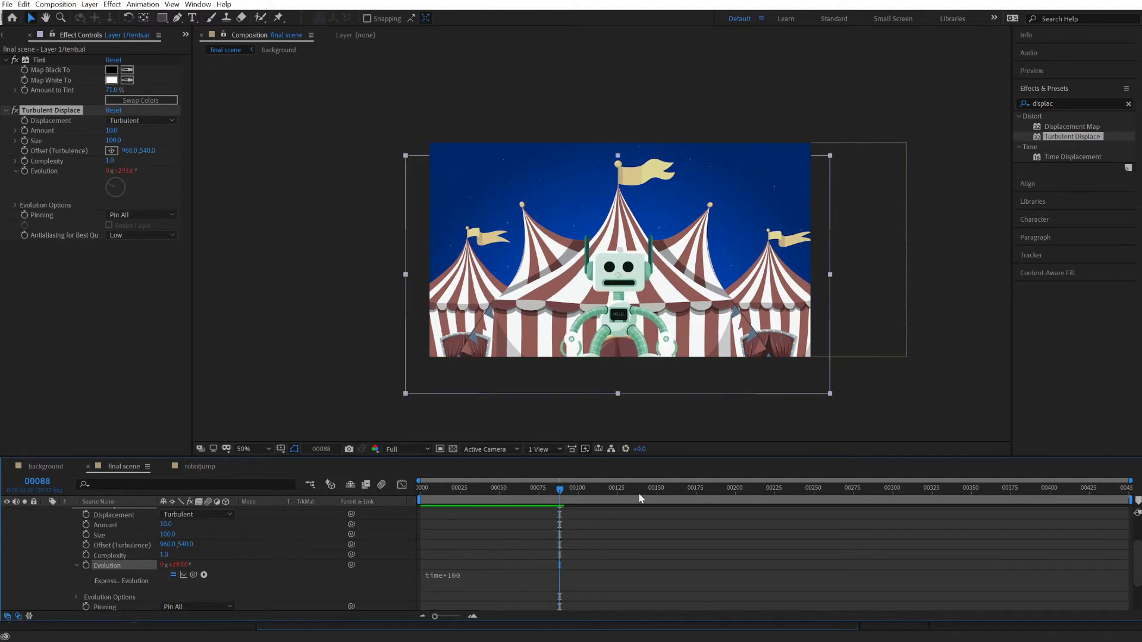
key("n")
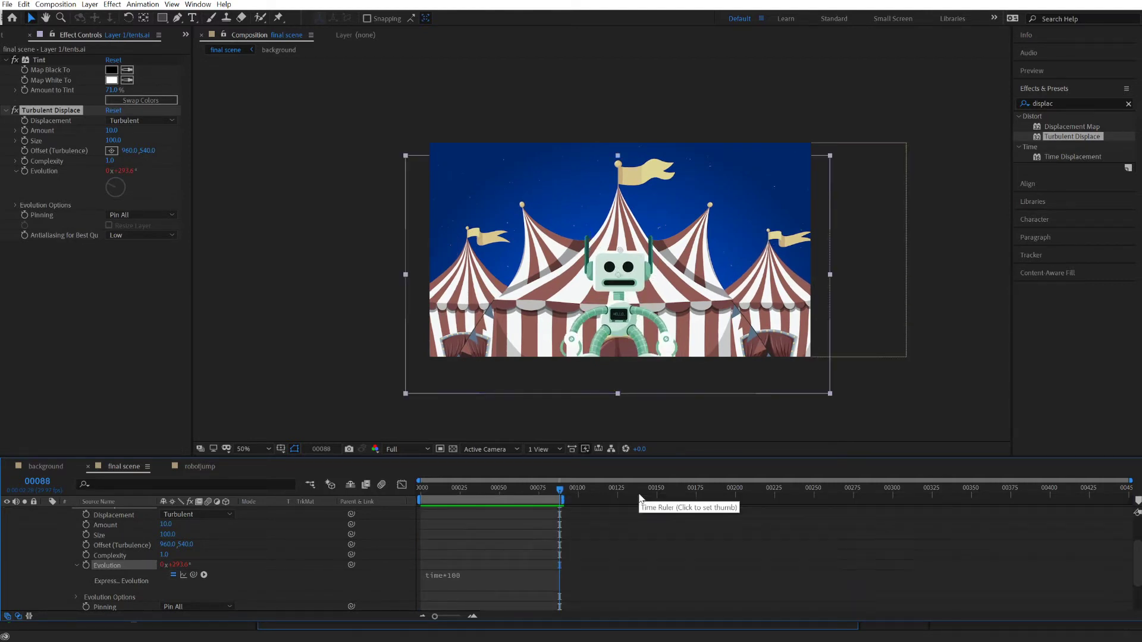
left_click_drag(560, 492, 449, 493)
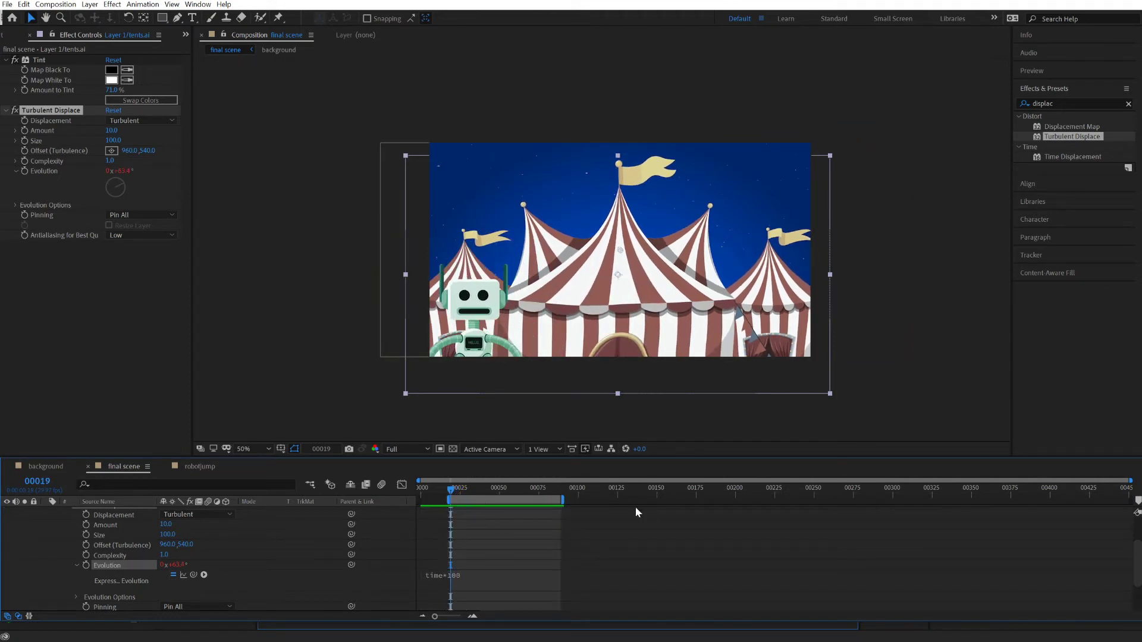
key("space")
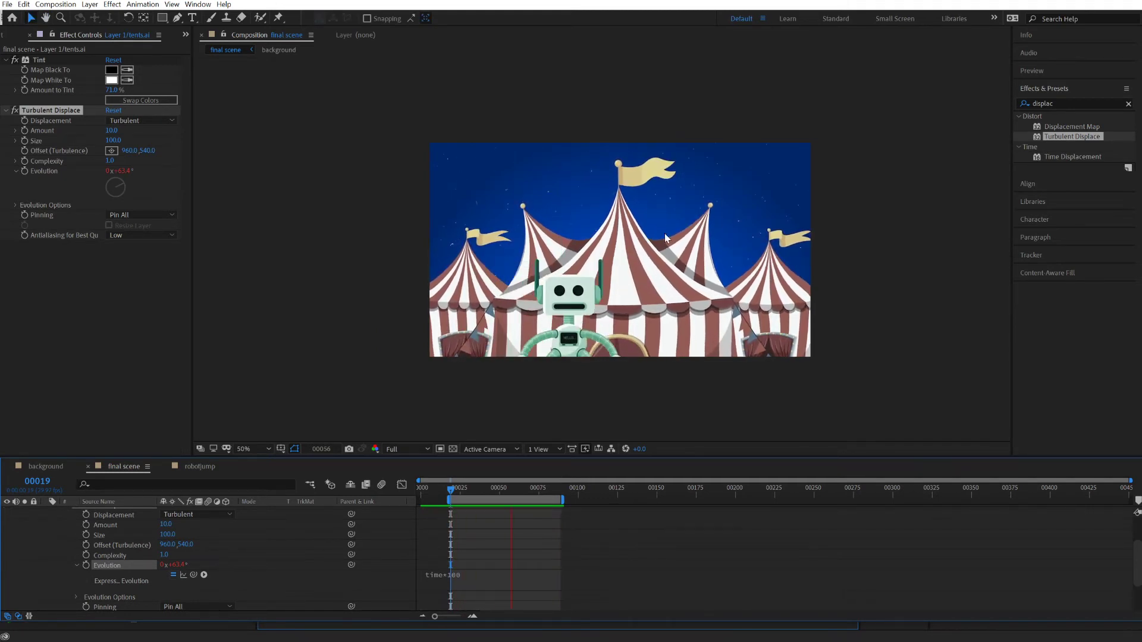
key("space")
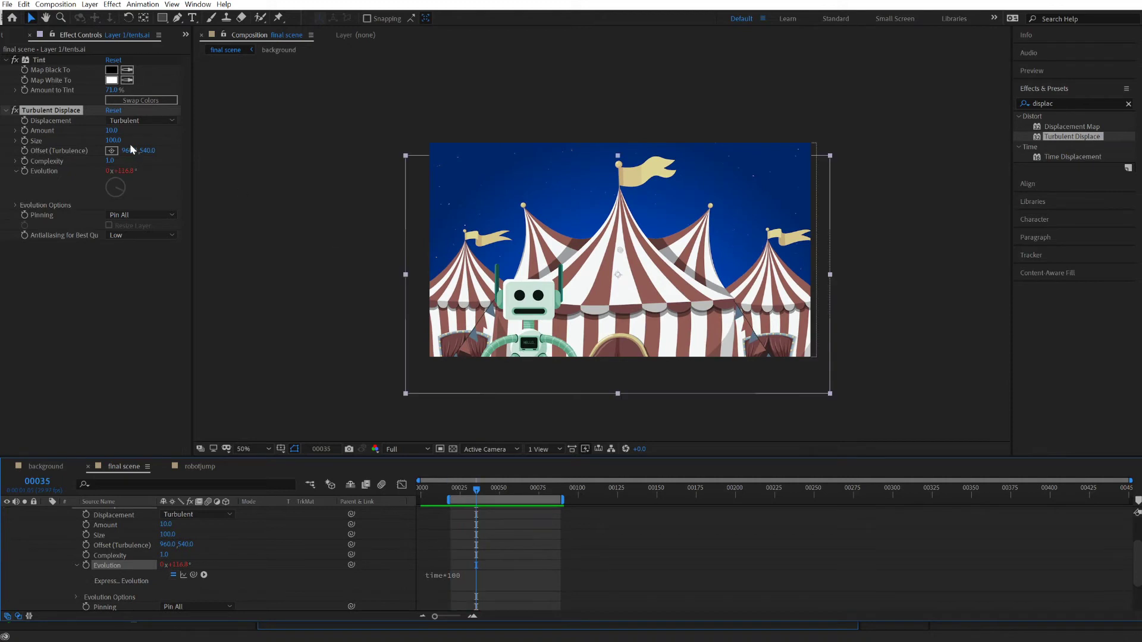
Try a Turbulent Displace Amount of 62 on the tents and preview the stronger distortion.
left_click_drag(115, 130, 146, 129)
key("space")
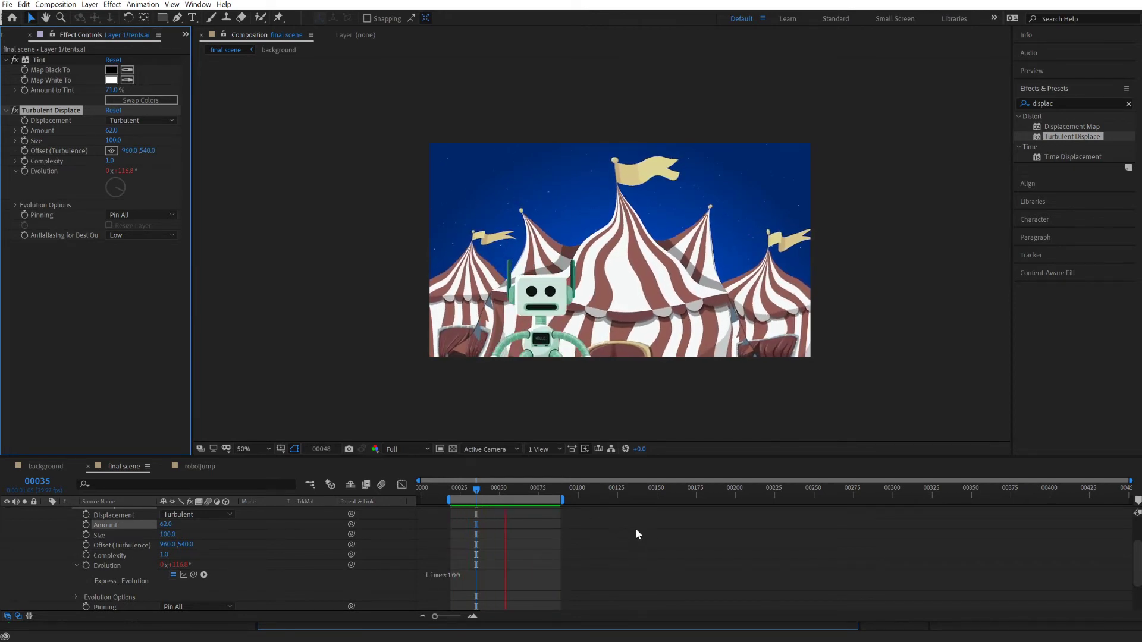
key("space")
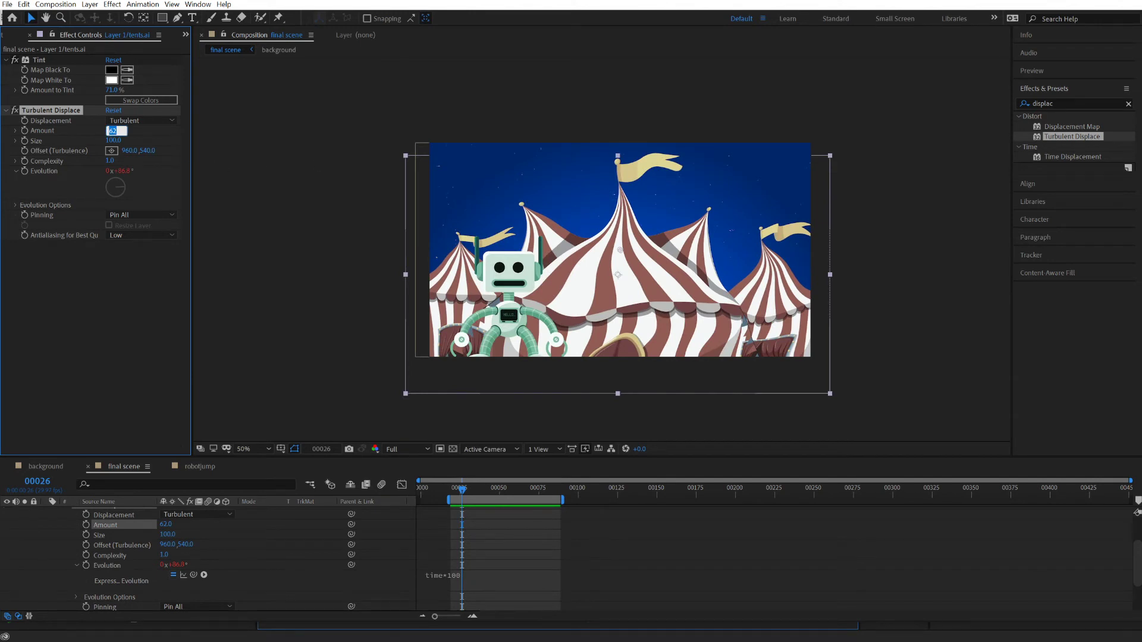
Set the Turbulent Displace Amount to 10 and preview the tents again from around frame 24.
type("10")
key("Return")
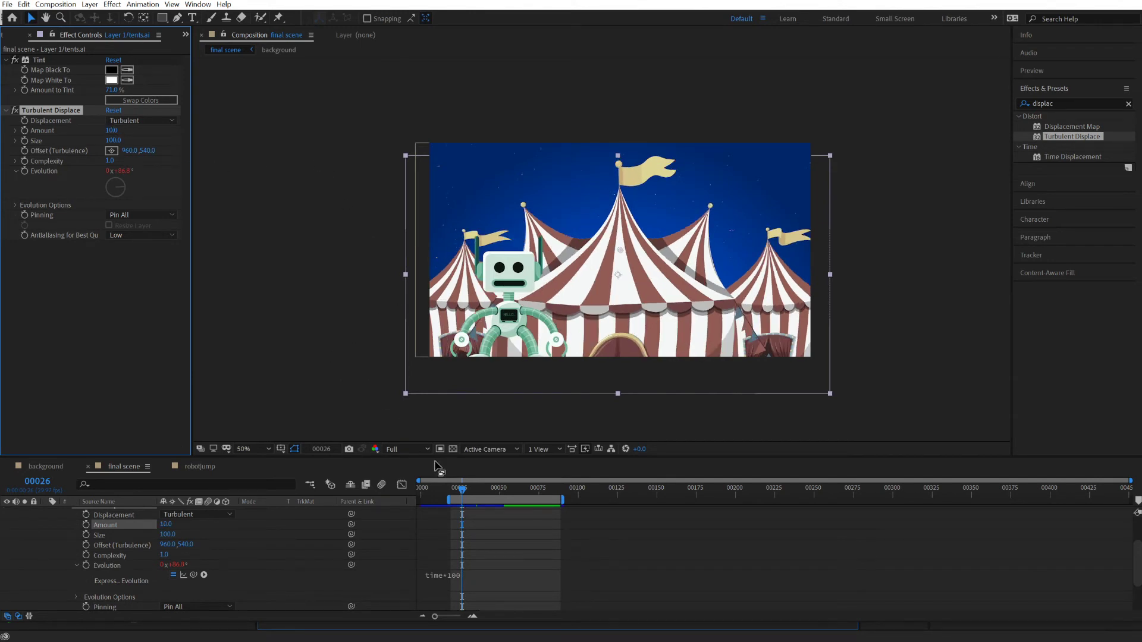
left_click(459, 488)
key("space")
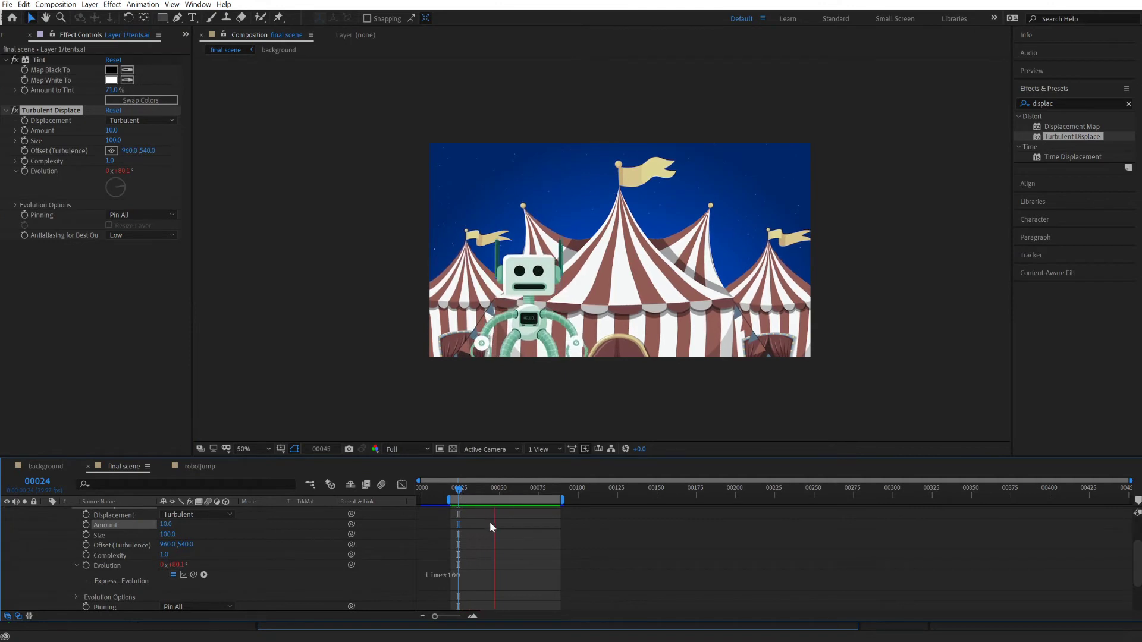
key("space")
Try the expression time*10 on the tents' Turbulent Displace Evolution and preview the slower movement from frame 25.
left_click(462, 574)
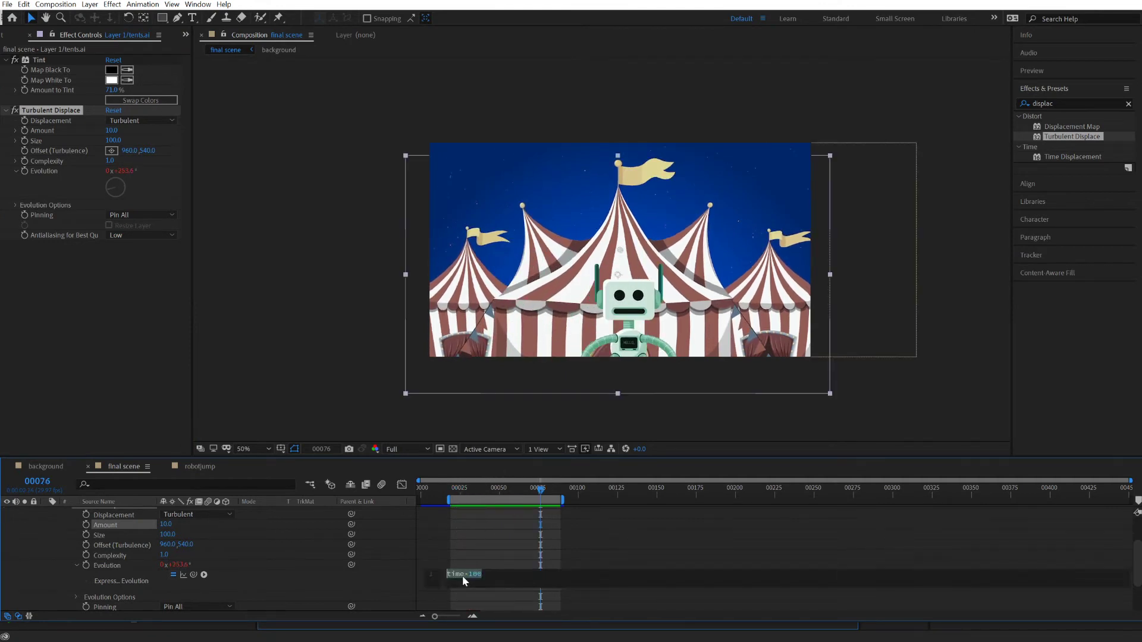
left_click(462, 576)
key("BackSpace")
left_click(496, 557)
left_click_drag(539, 490, 470, 498)
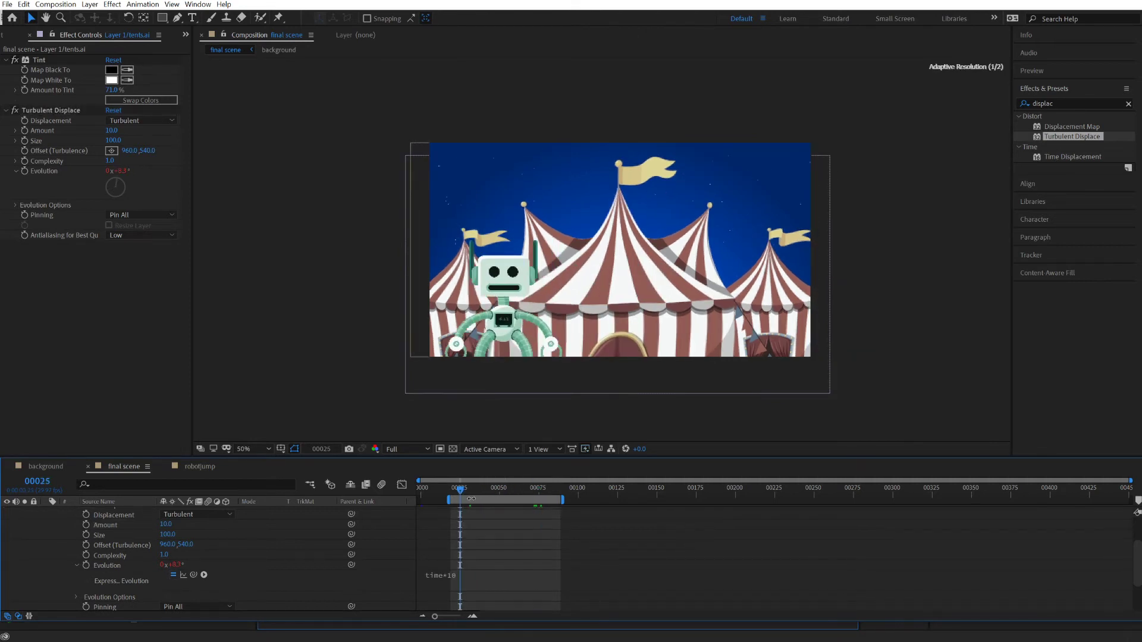
key("space")
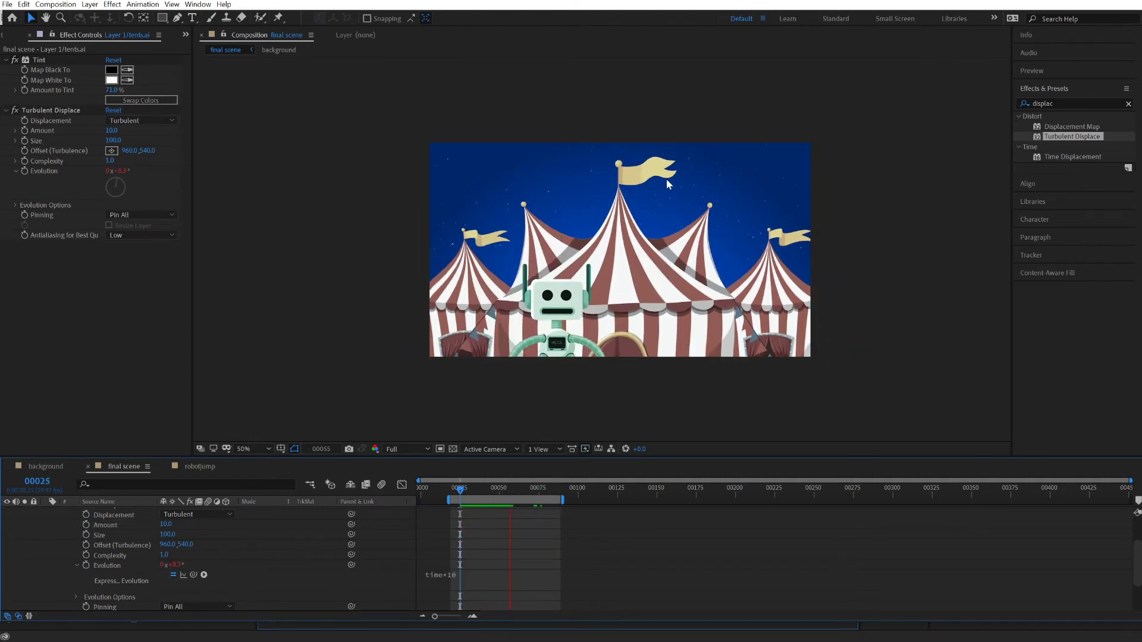
key("space")
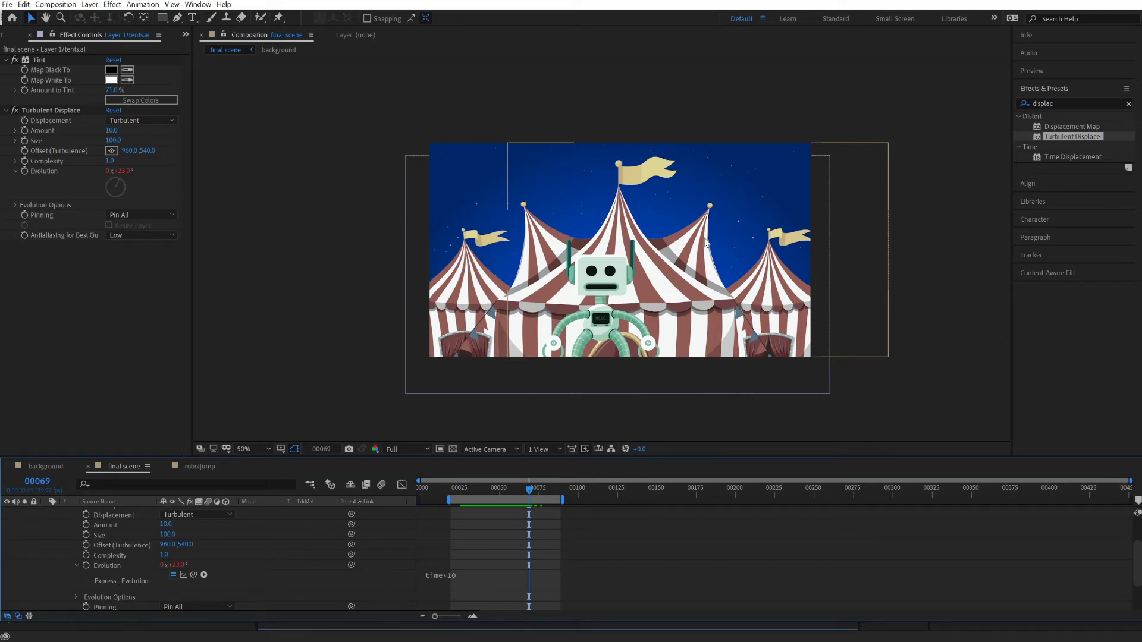
key("space")
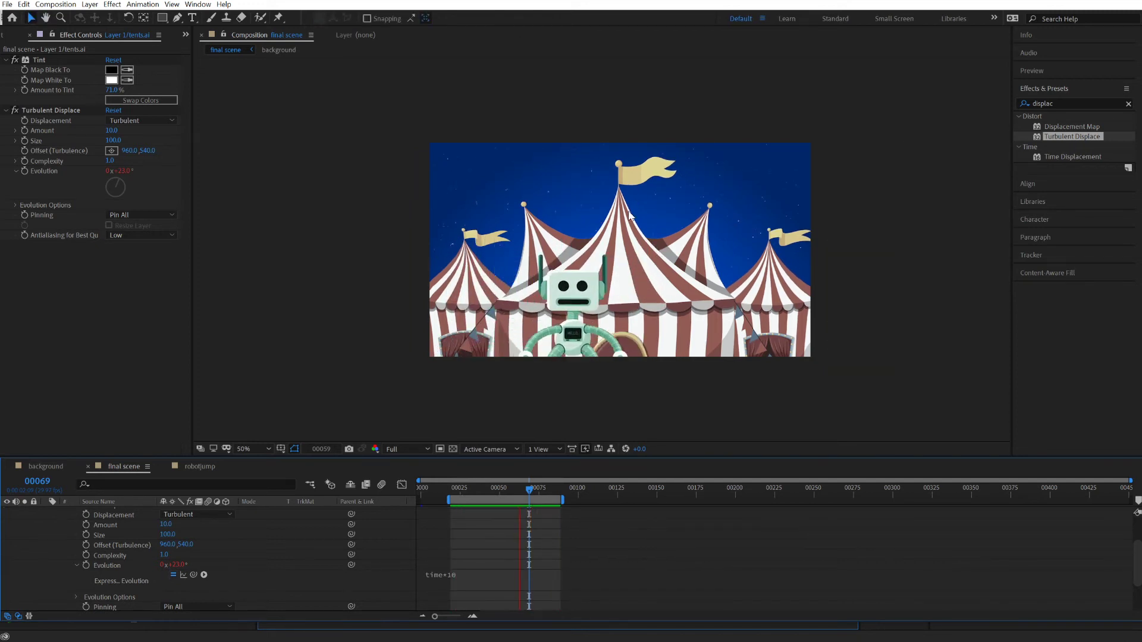
key("space")
Try the Evolution expression time*200 on the tents and preview the faster movement from frame 0.
left_click(472, 576)
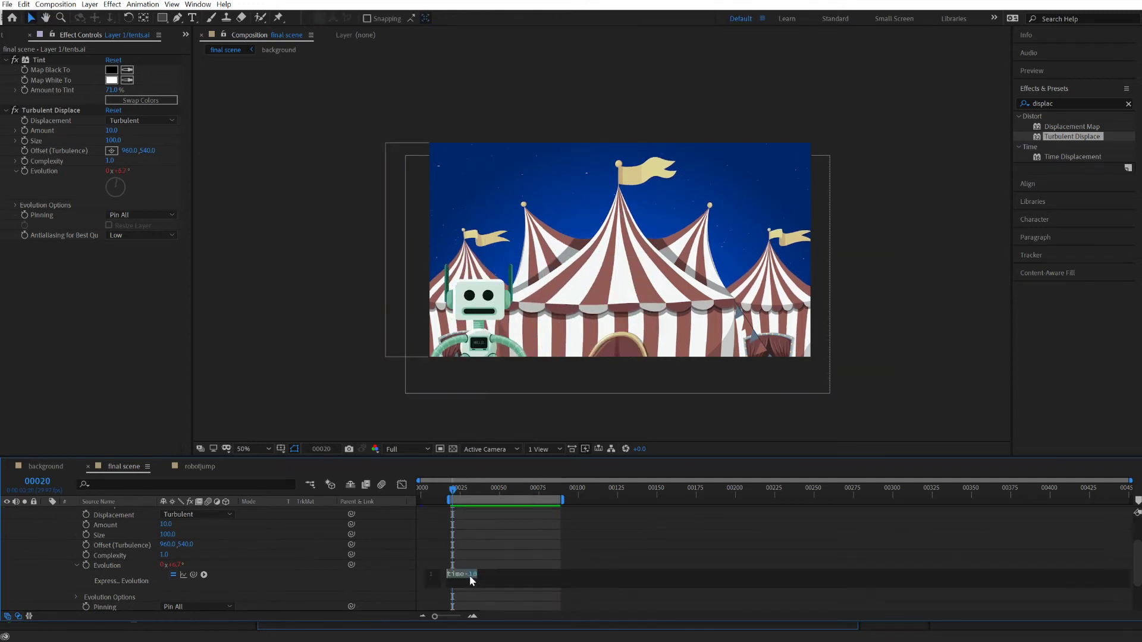
left_click(511, 559)
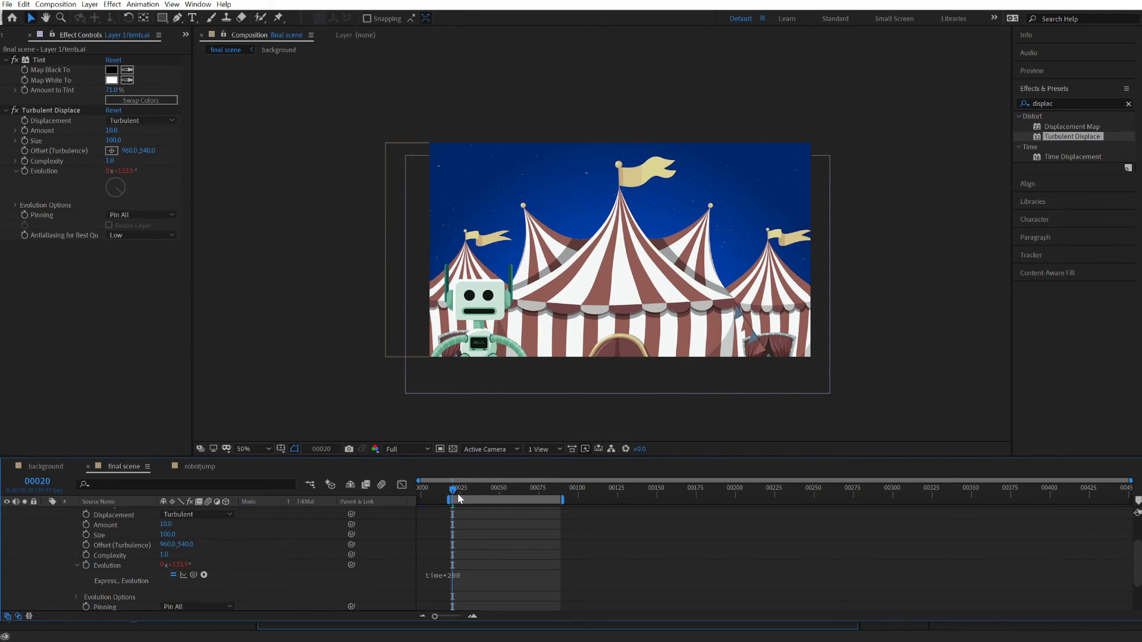
key("Home")
key("space")
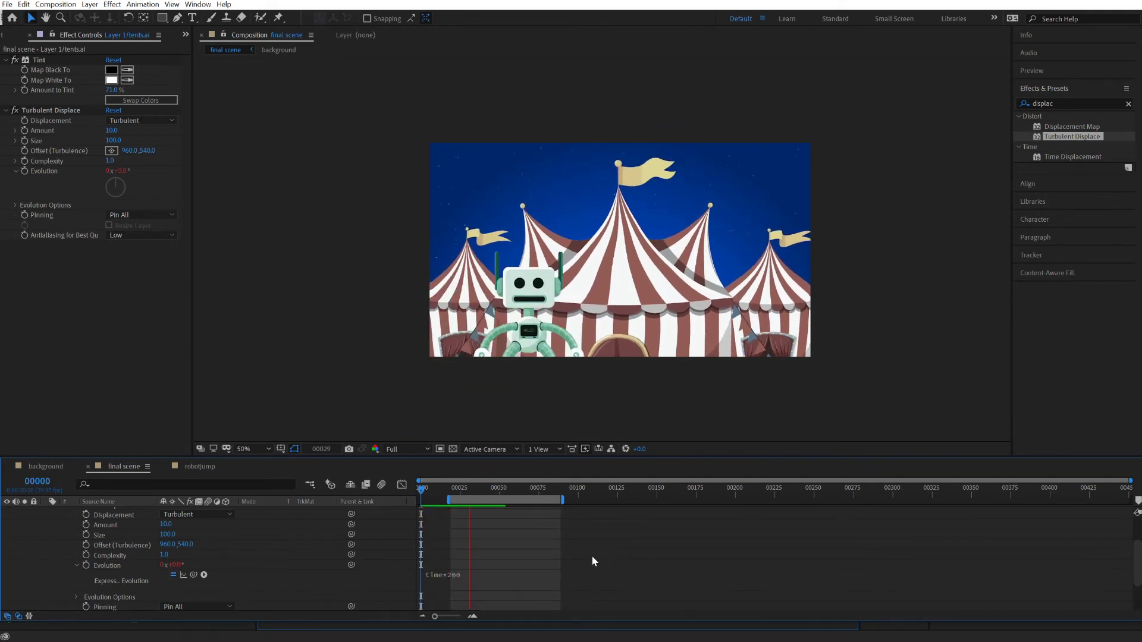
Set the tents' Evolution expression back to time*100 and check the movement by scrubbing to frame 48.
double_click(475, 575)
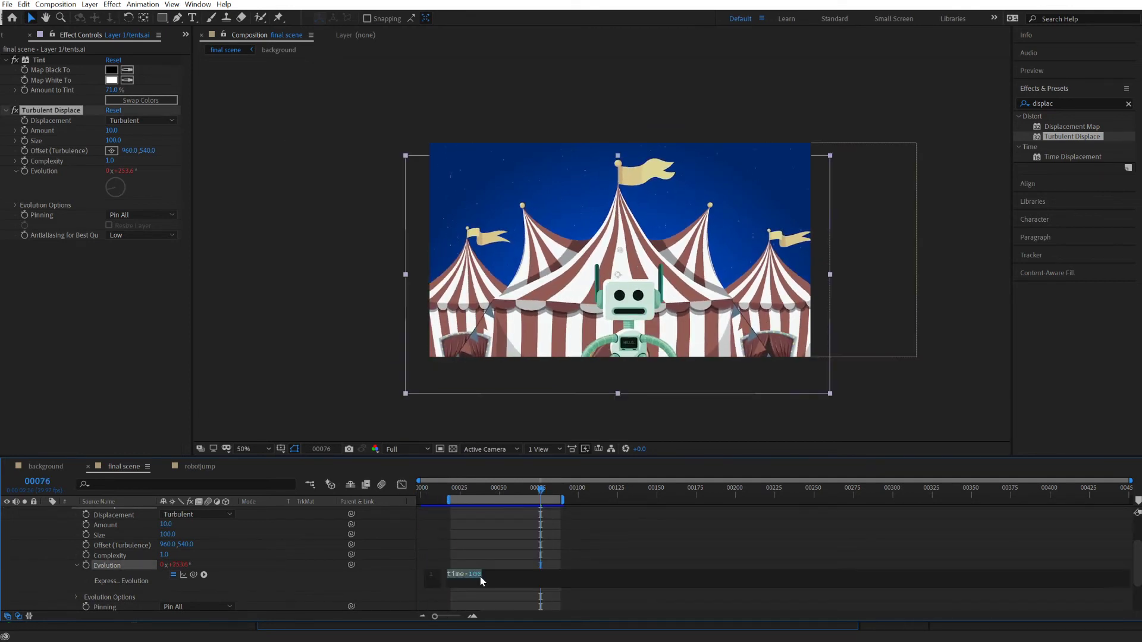
type("100")
left_click_drag(540, 494, 496, 511)
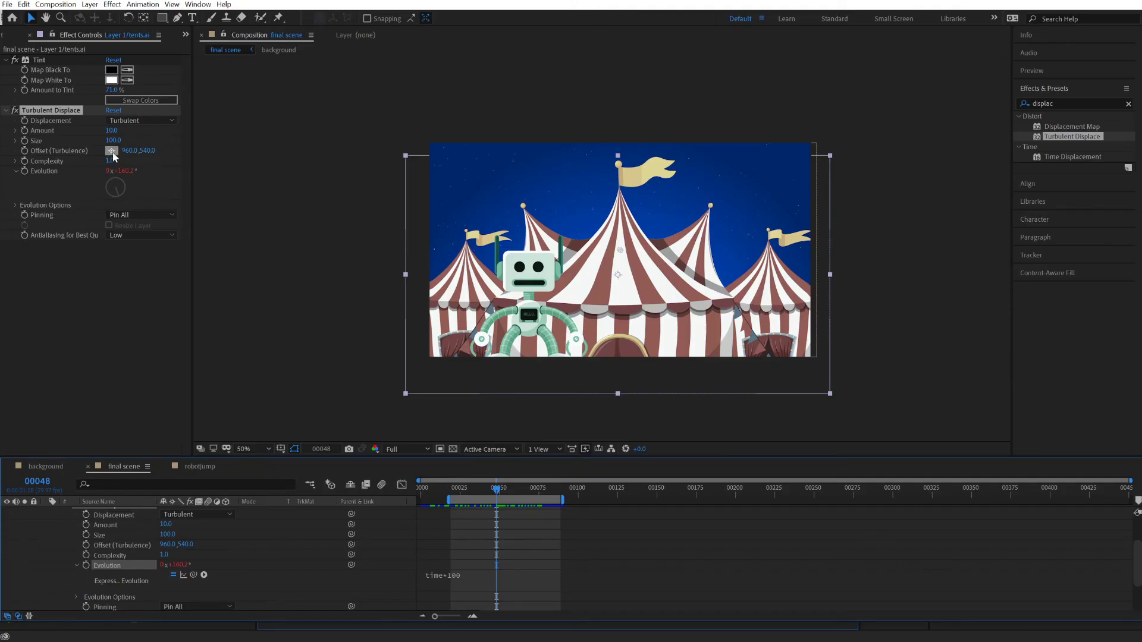
Try the Turbulent Displace offset point inside the main tent's entrance at about 974, 1048 and scrub the timeline to check the movement.
left_click(113, 153)
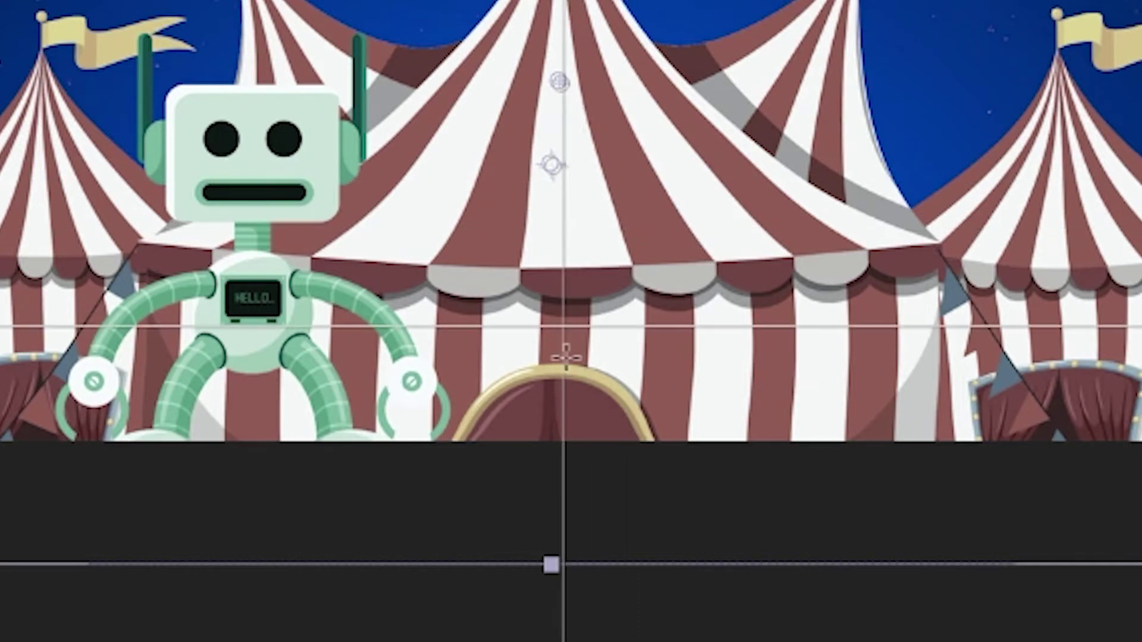
left_click(565, 413)
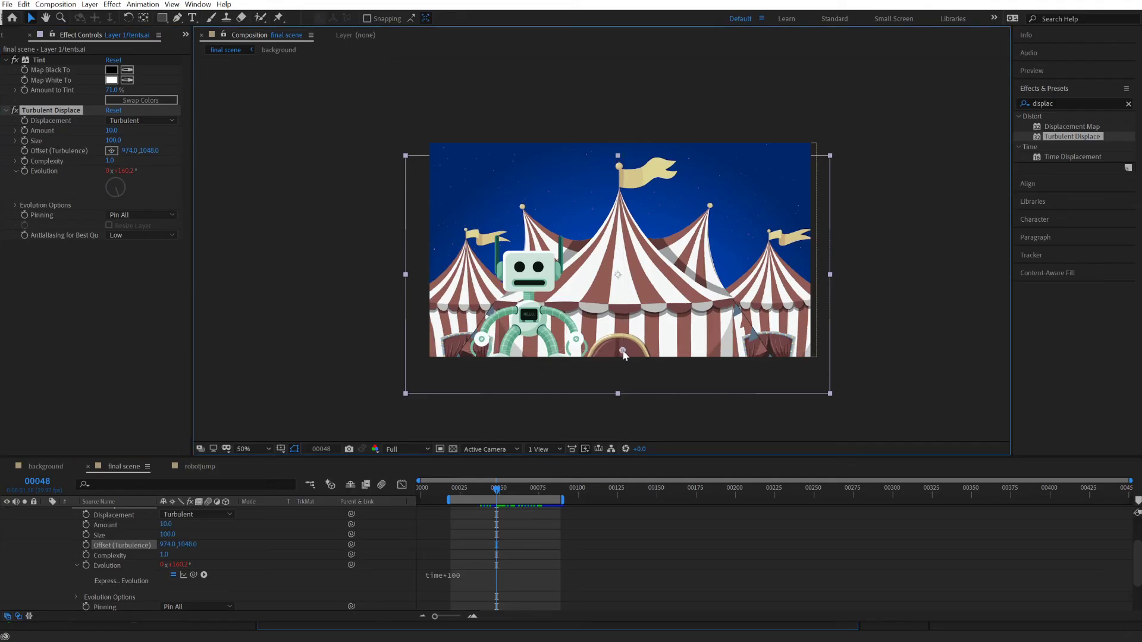
mouse_move(486, 486)
left_mouse_down()
mouse_move(438, 487)
mouse_move(543, 495)
mouse_move(474, 495)
left_mouse_up()
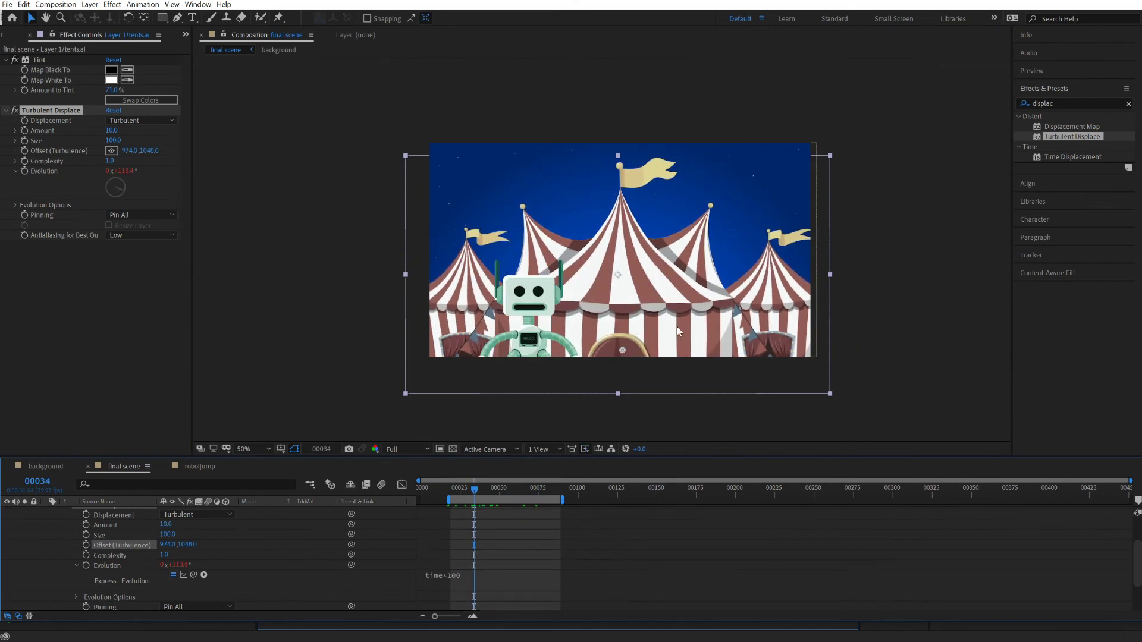
Try the Turbulent Displace offset point at the main tent's peak, about 968, 224, and scrub back to frame 36 to compare.
left_click(111, 150)
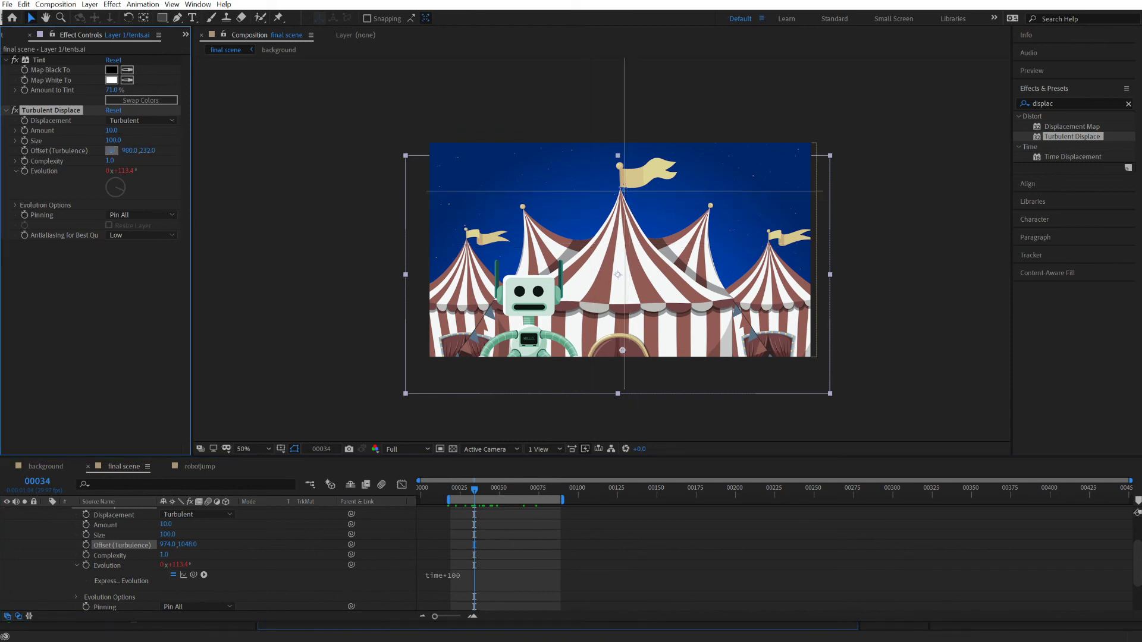
left_click(621, 187)
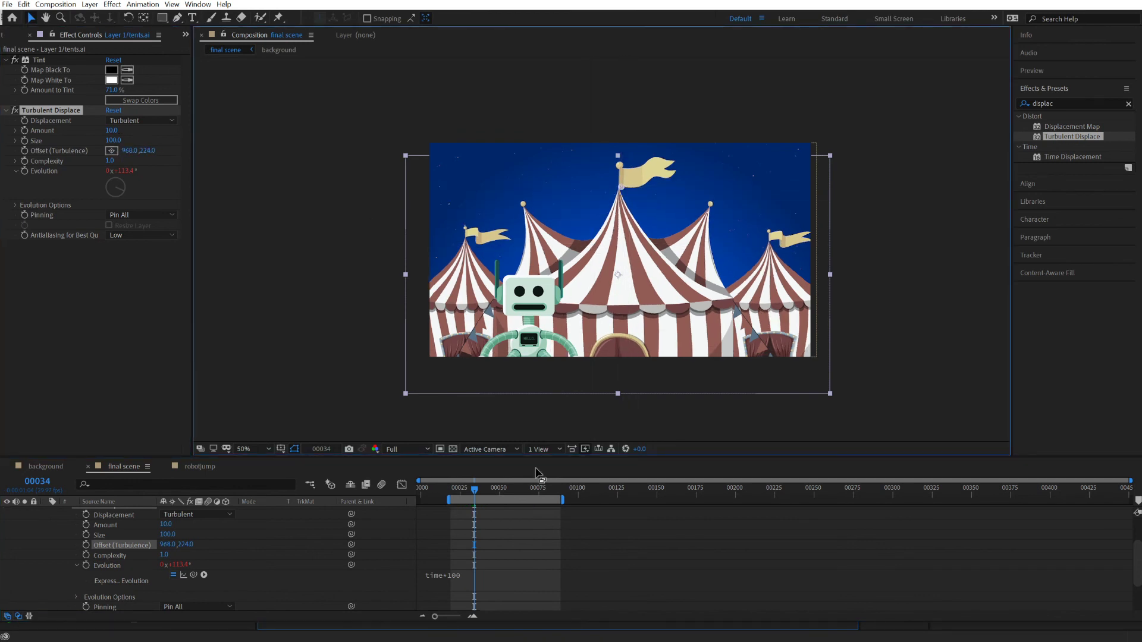
left_click(494, 489)
left_click_drag(502, 493, 477, 496)
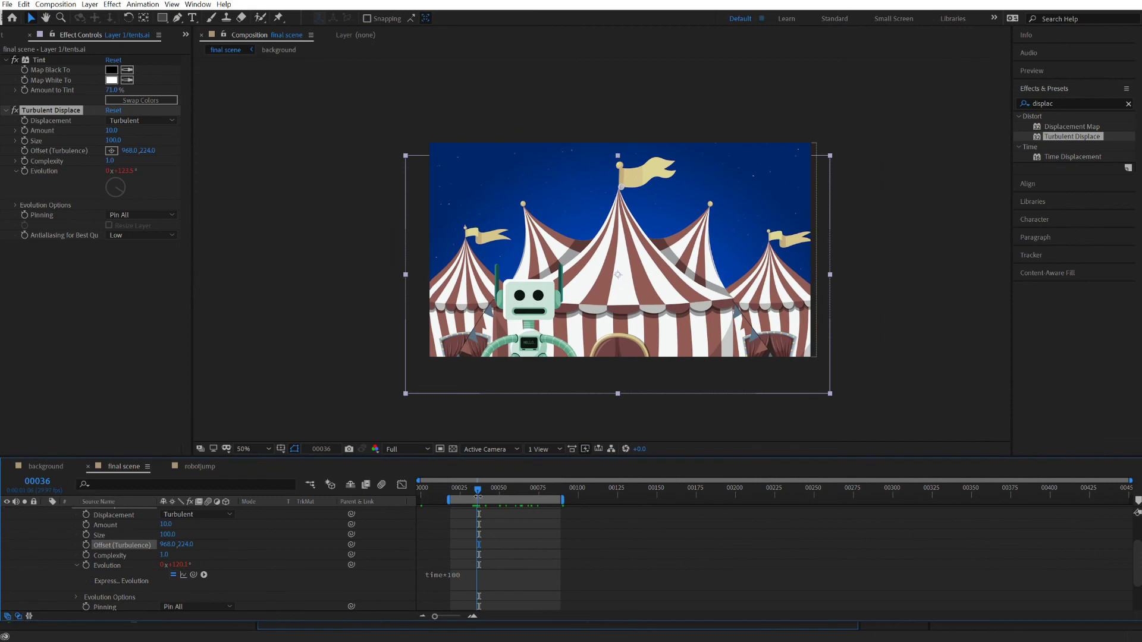
Place the Turbulent Displace offset point back at the main tent's entrance, about 958, 1024, and scrub through the work area.
left_click(110, 150)
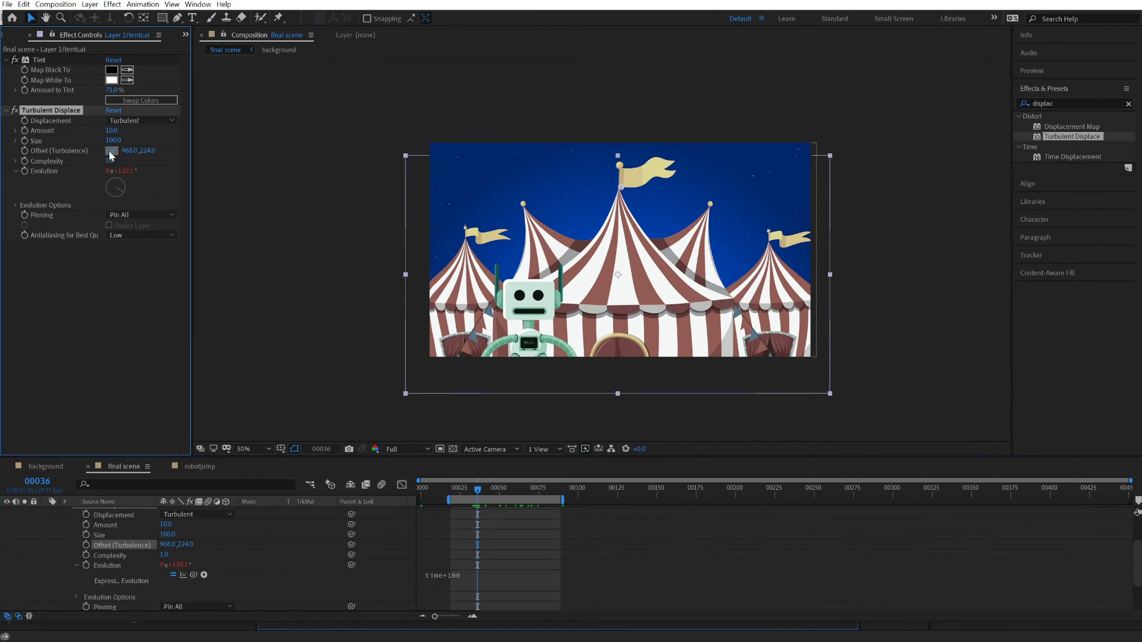
left_click(620, 345)
left_click_drag(474, 496, 438, 490)
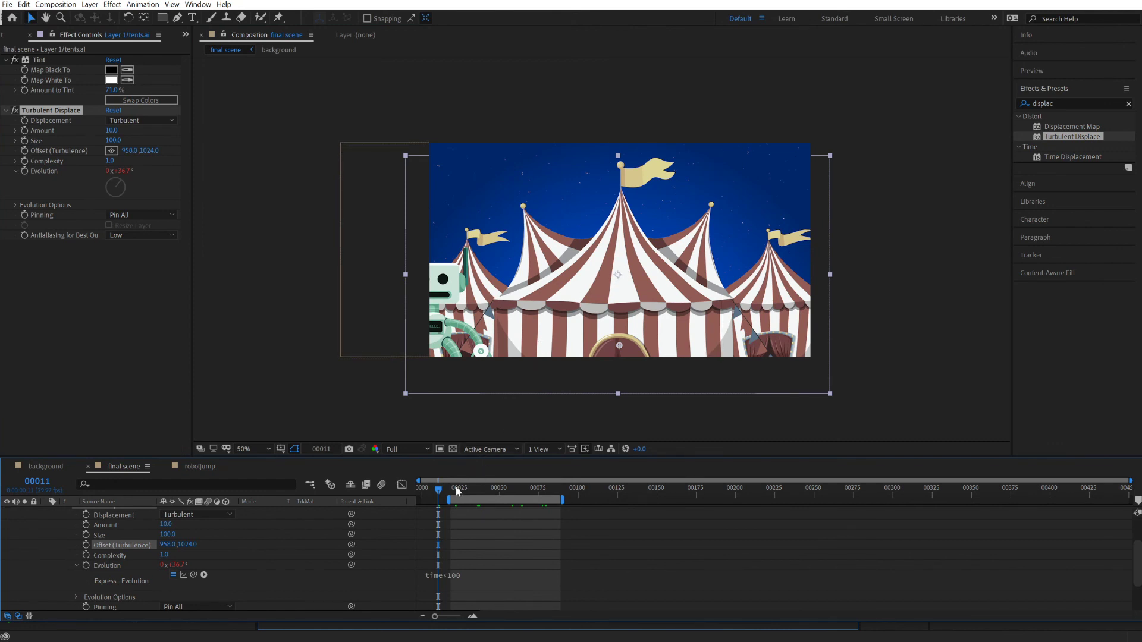
left_click(435, 489)
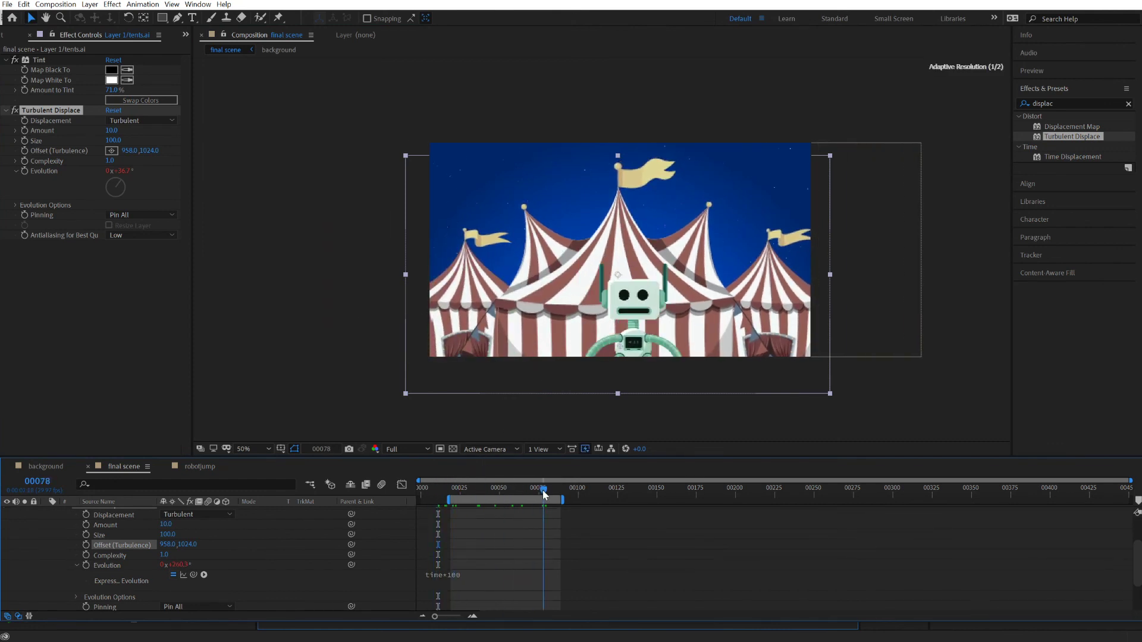